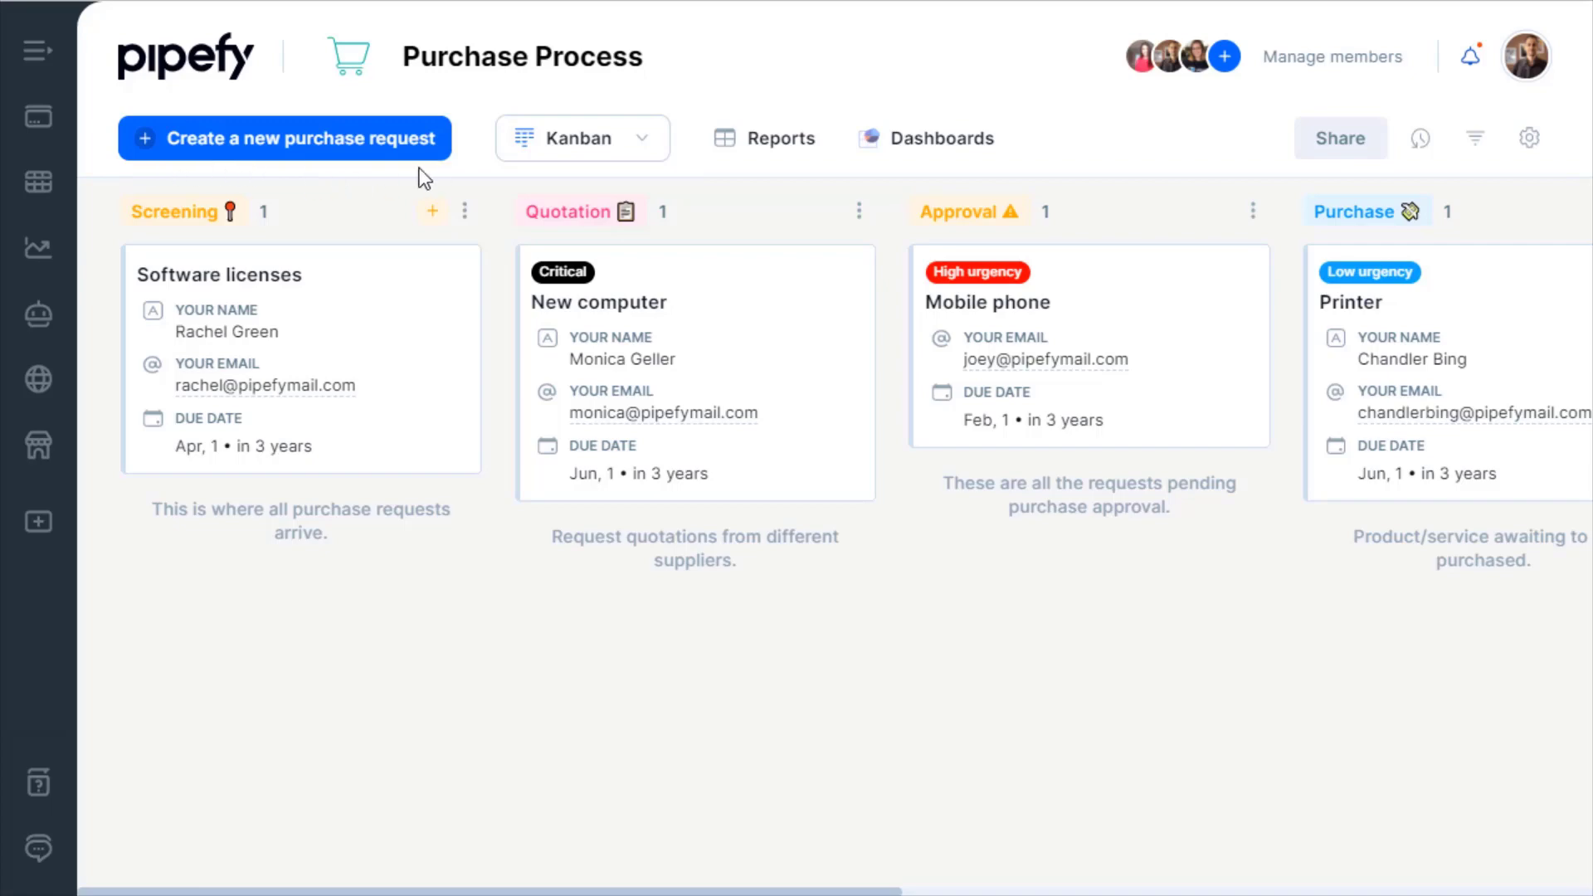
Open the new purchase request form and check the department and category dropdowns without choosing.
{"action": "left_click", "coordinate": [308, 138]}
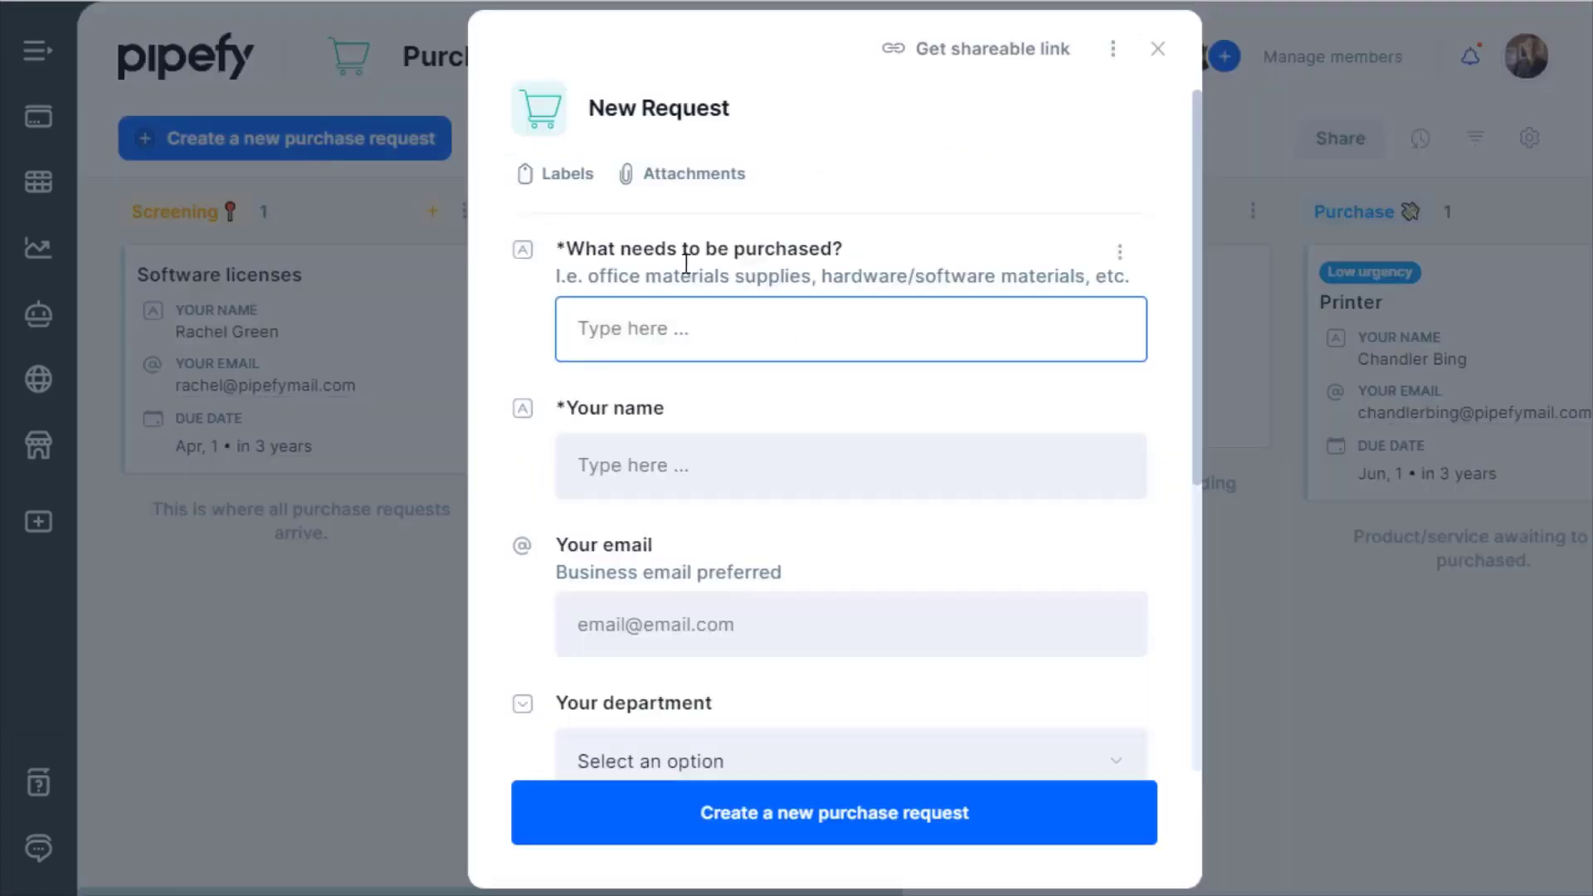
{"action": "scroll", "coordinate": [839, 462], "scroll_direction": "down", "scroll_amount": 2}
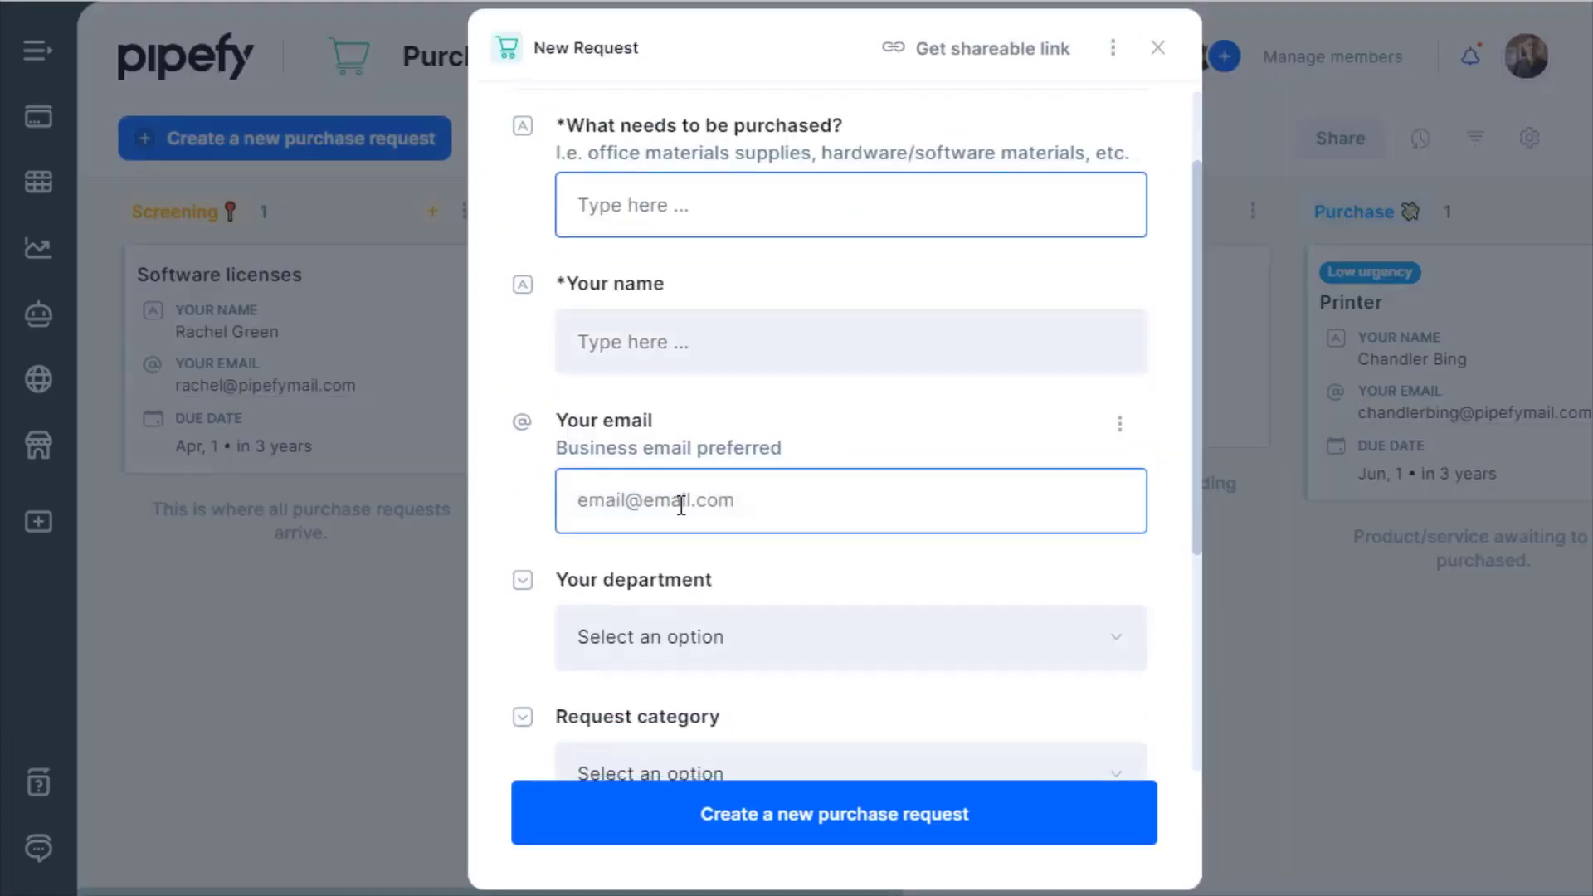
{"action": "scroll", "coordinate": [904, 516], "scroll_direction": "down", "scroll_amount": 2}
{"action": "left_click", "coordinate": [903, 511]}
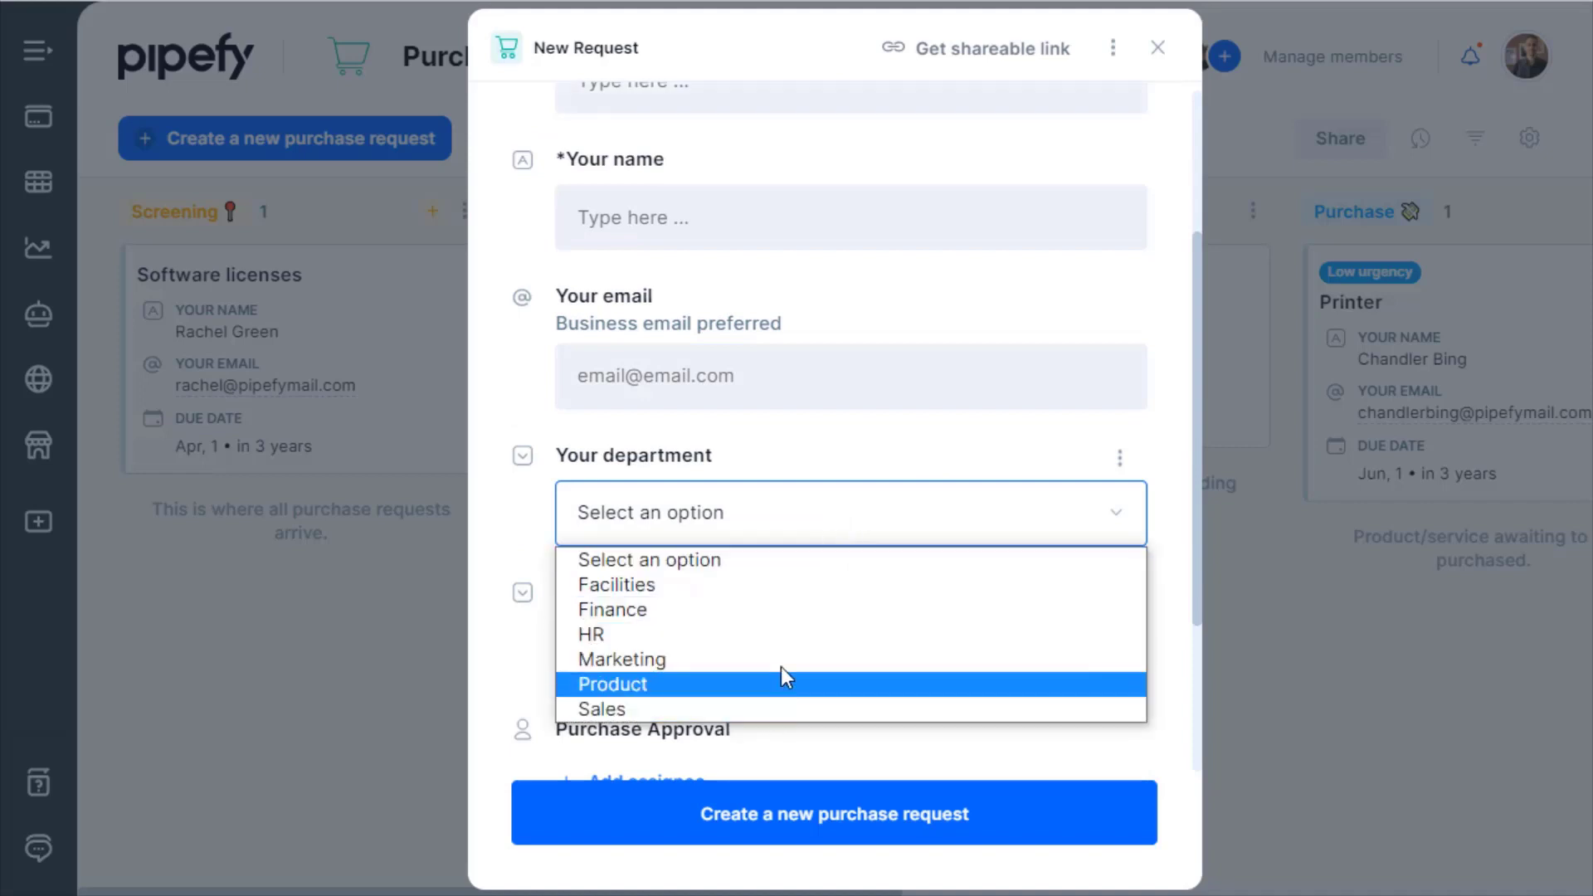
{"action": "left_click", "coordinate": [800, 531]}
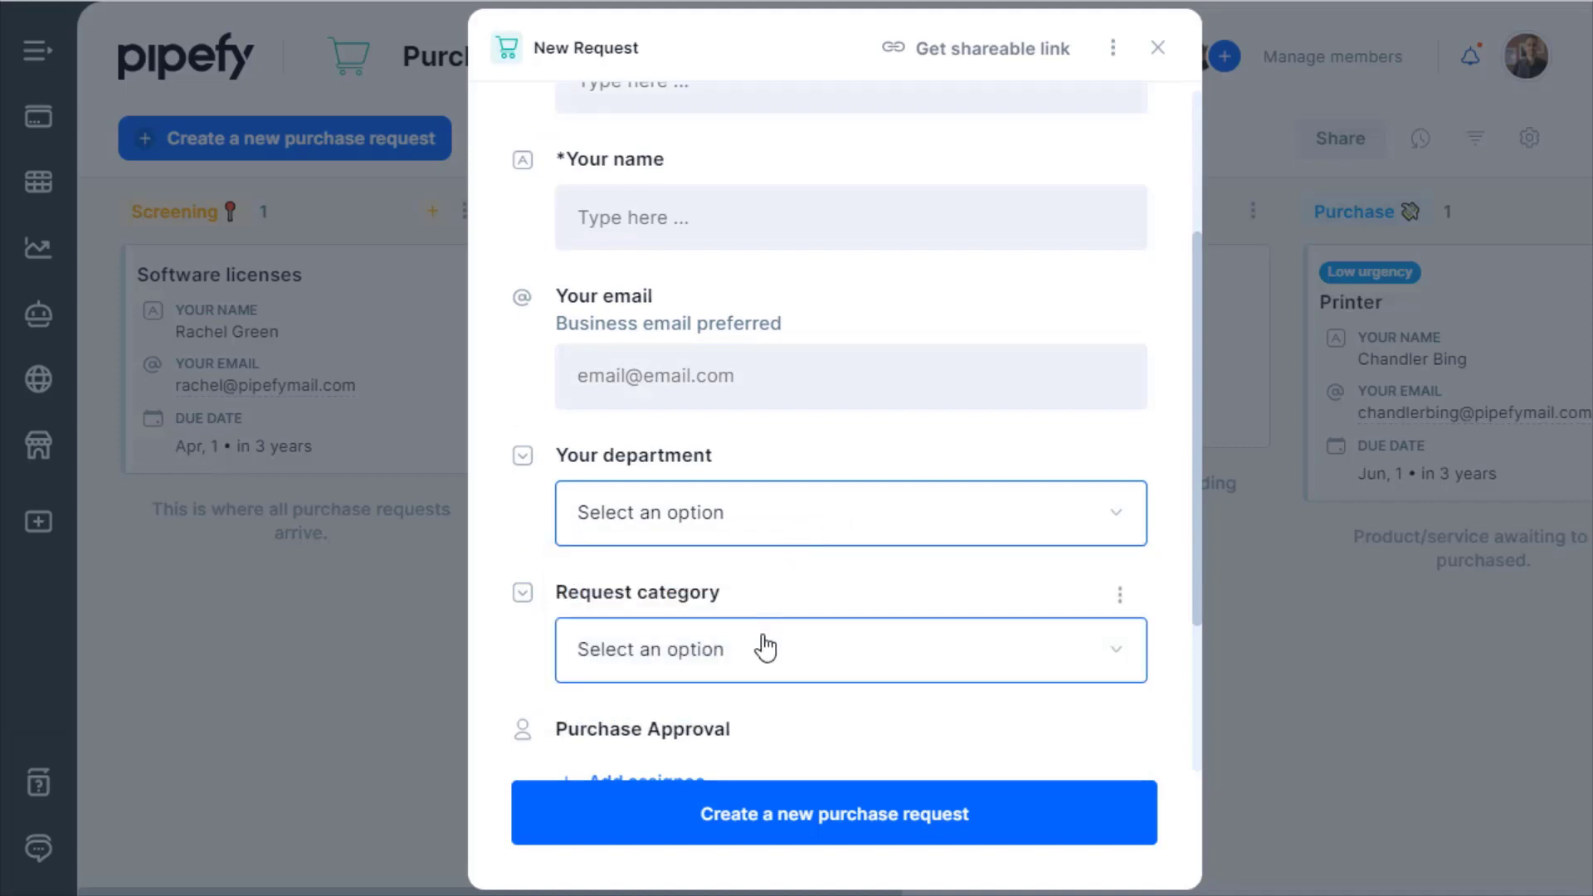
{"action": "scroll", "coordinate": [764, 650], "scroll_direction": "down", "scroll_amount": 2}
{"action": "left_click", "coordinate": [778, 539]}
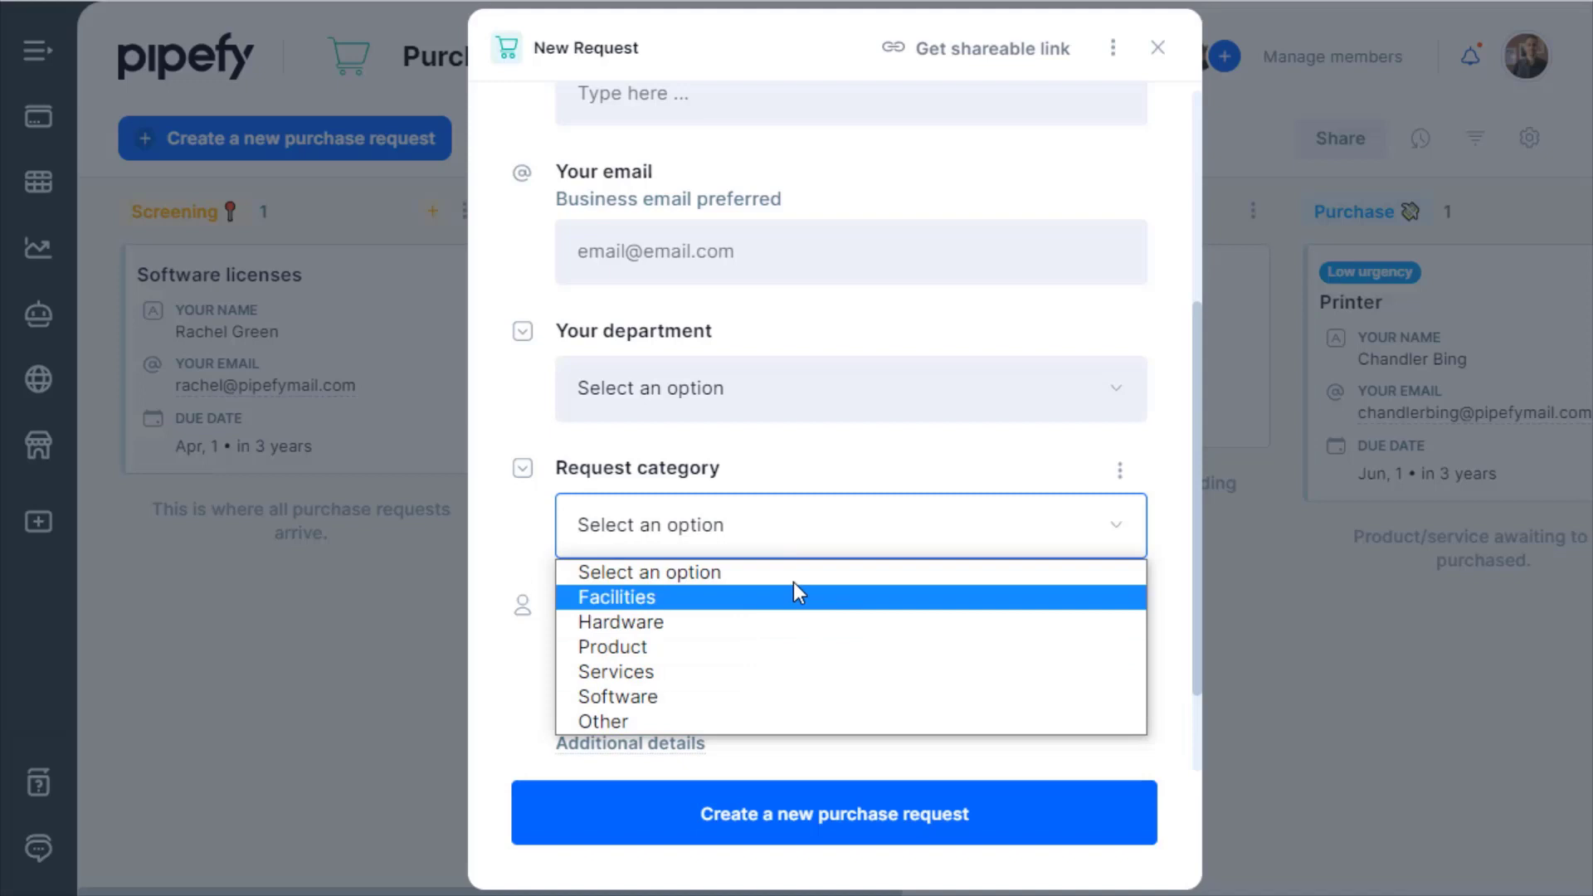
{"action": "left_click", "coordinate": [820, 544]}
{"action": "scroll", "coordinate": [814, 540], "scroll_direction": "down", "scroll_amount": 2}
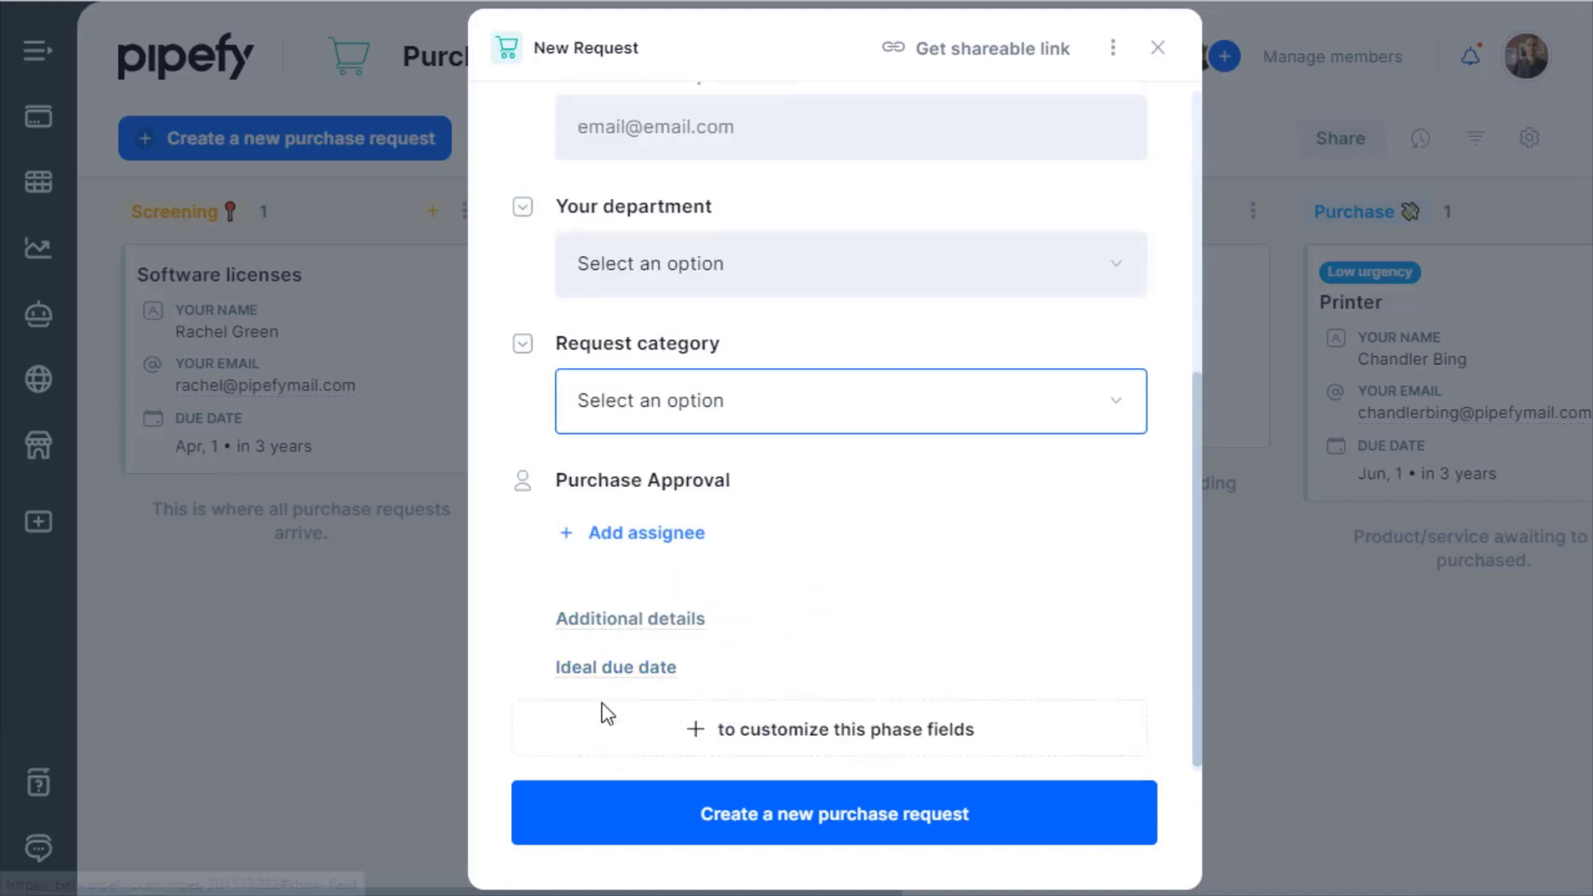
Add a currency field labelled 'Price', required and not editable on other phases.
{"action": "left_click", "coordinate": [828, 736]}
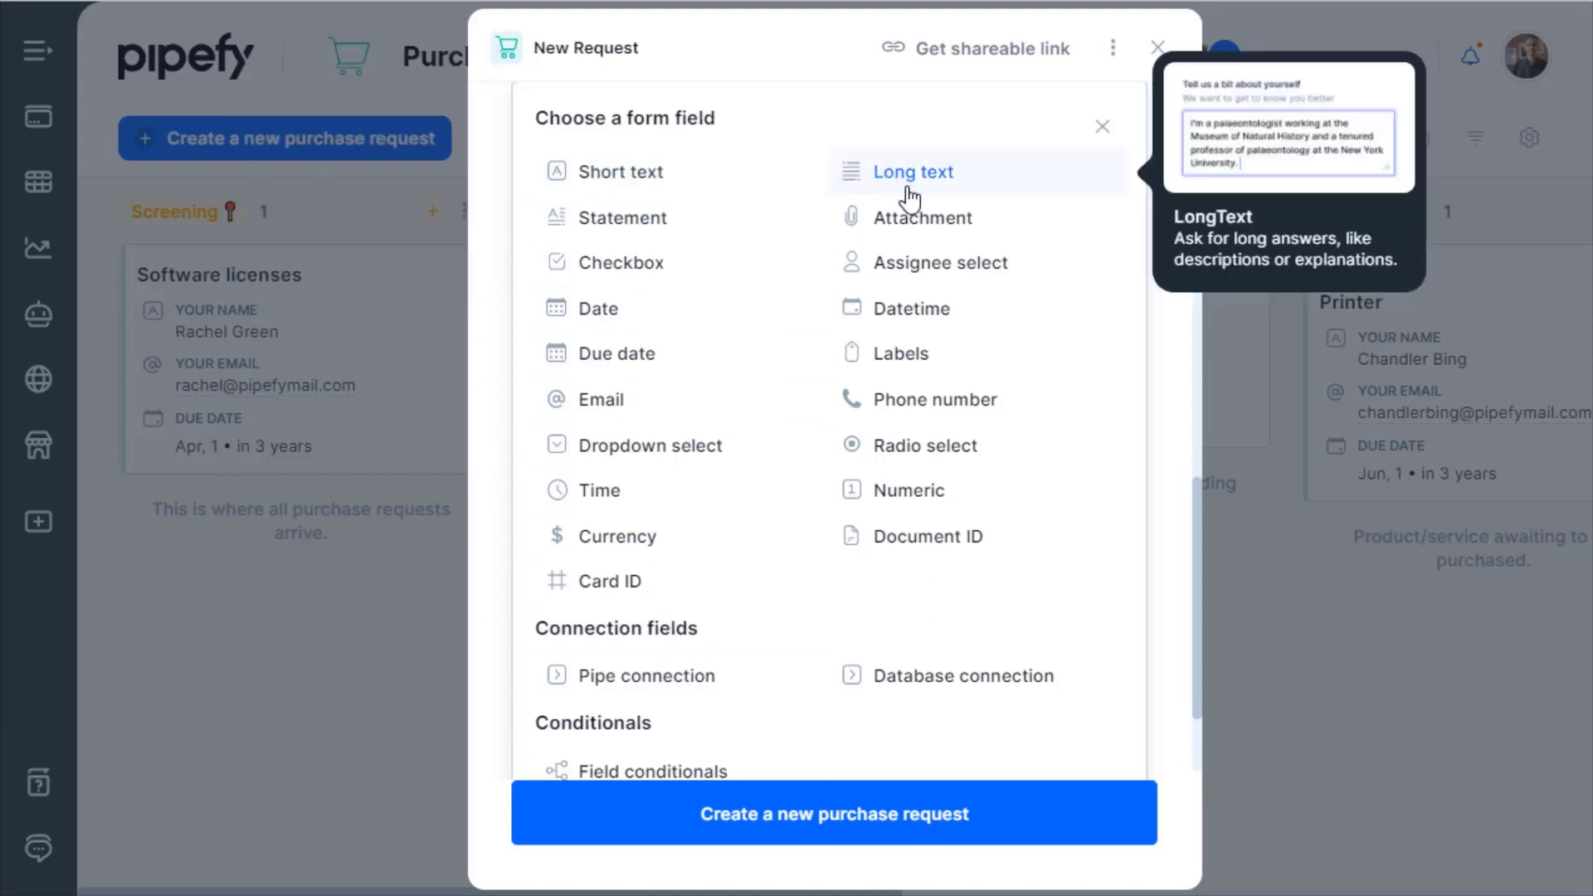
{"action": "left_click", "coordinate": [648, 547]}
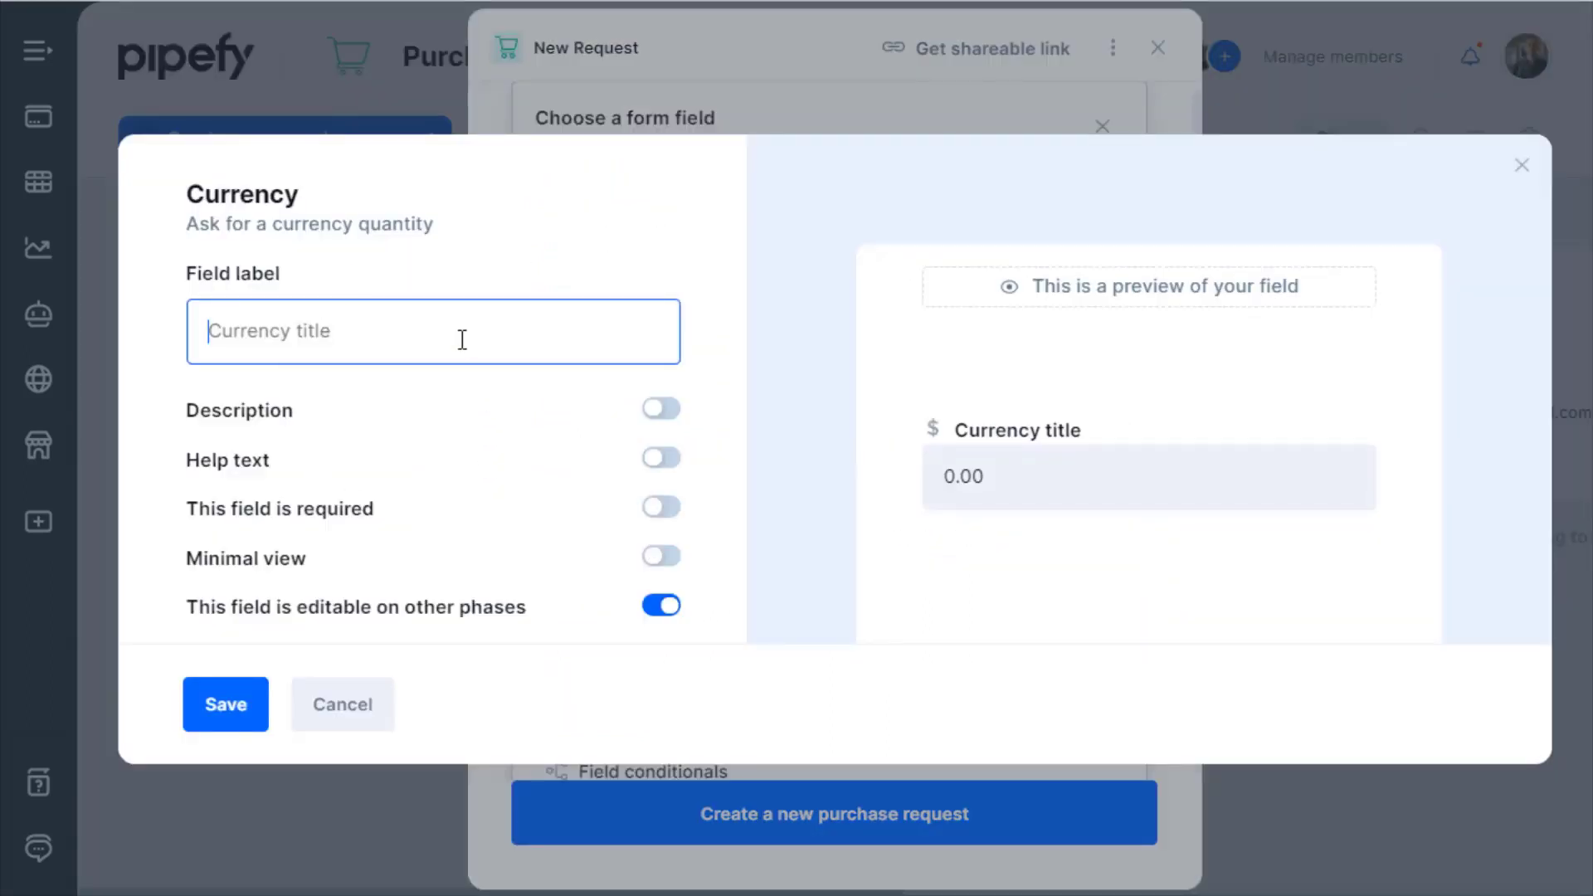
{"action": "type", "text": "Price"}
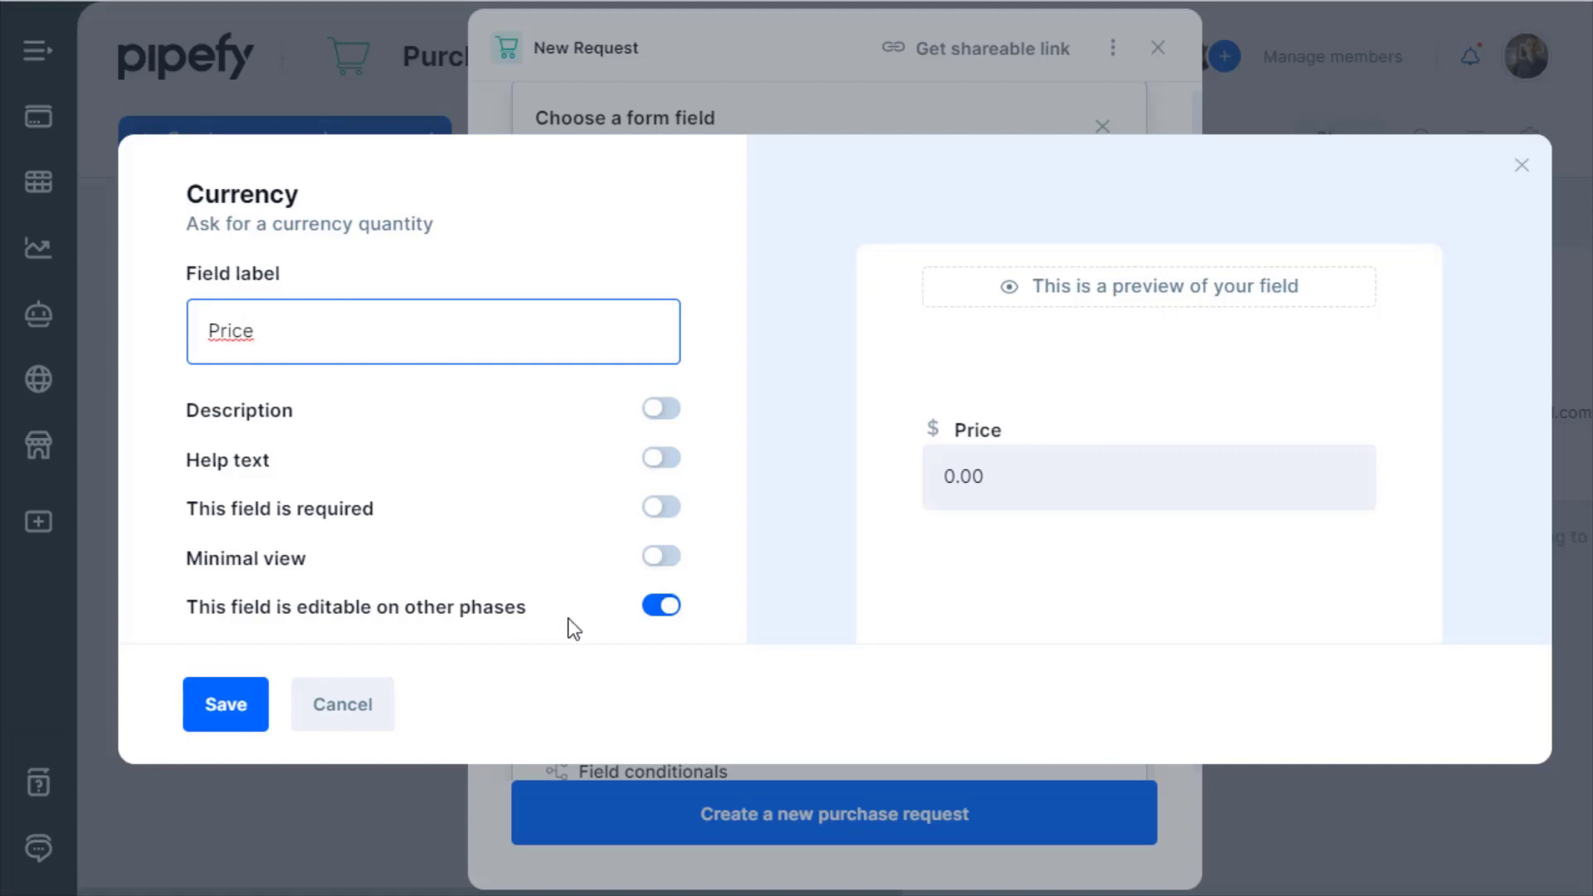
{"action": "left_click", "coordinate": [661, 508]}
{"action": "left_click", "coordinate": [663, 607]}
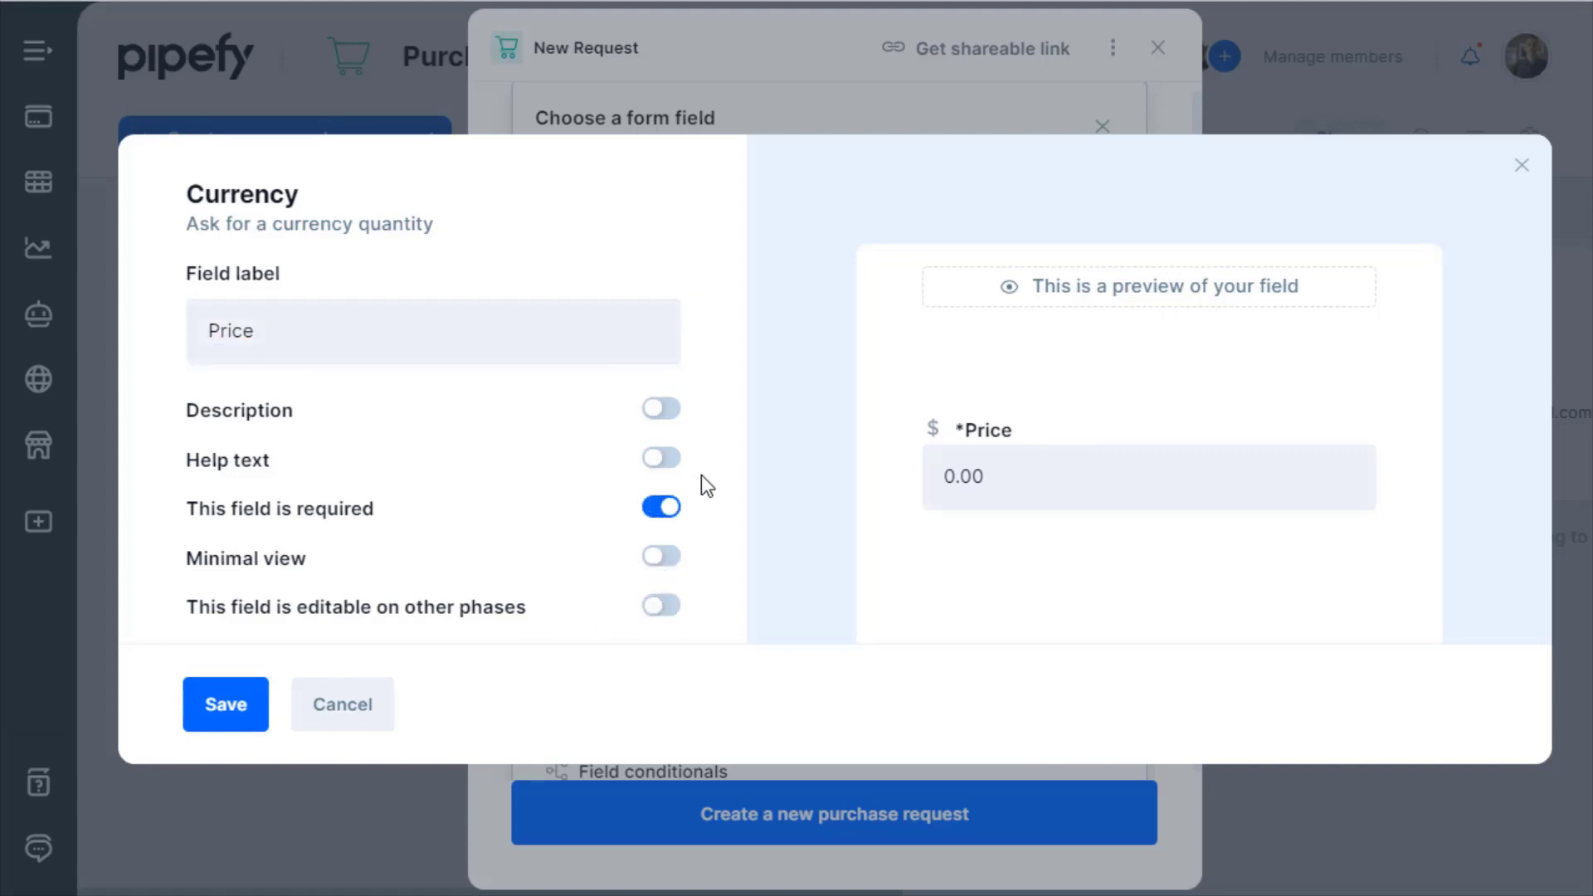
Save the Price field, move it up twice above Additional details, and close the form.
{"action": "left_click", "coordinate": [232, 719]}
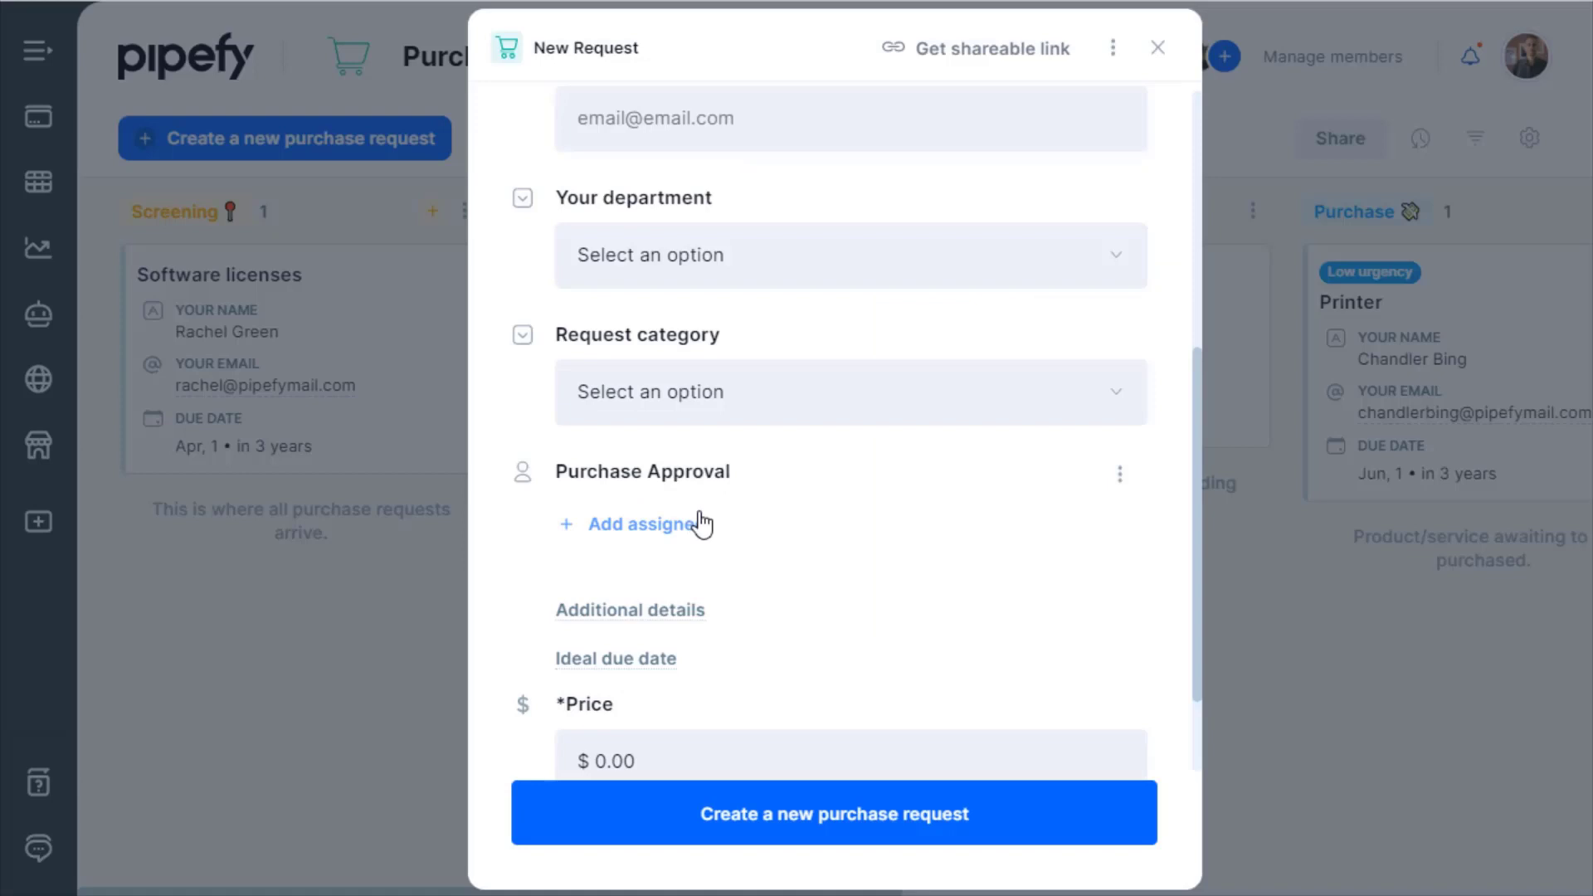
{"action": "left_click", "coordinate": [1120, 571]}
{"action": "left_click", "coordinate": [967, 676]}
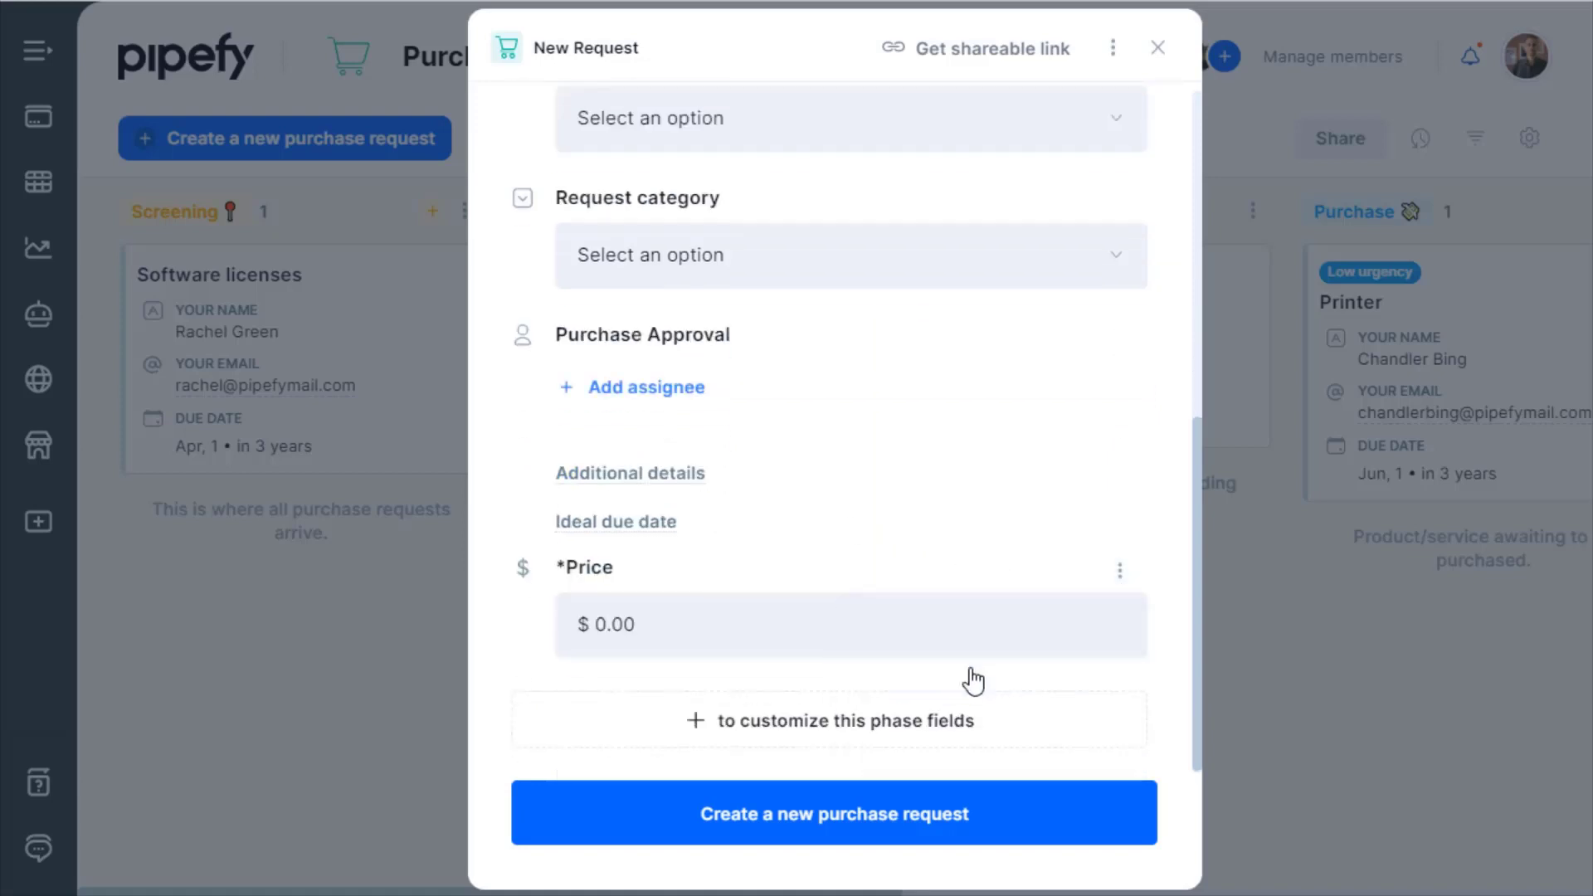
{"action": "left_click", "coordinate": [1120, 523]}
{"action": "left_click", "coordinate": [994, 627]}
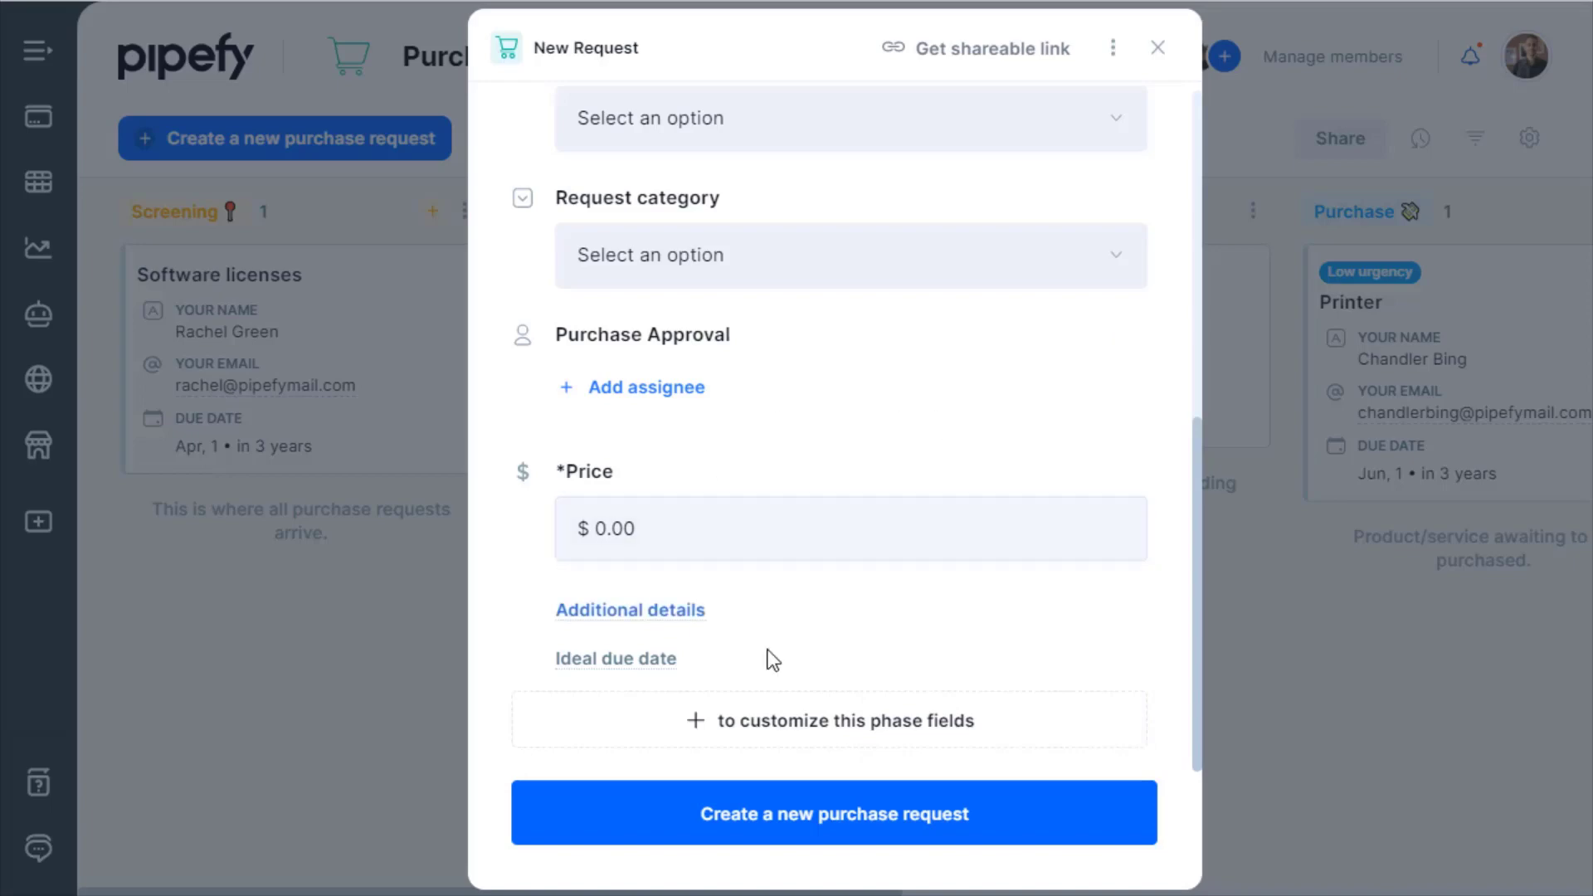
{"action": "scroll", "coordinate": [907, 619], "scroll_direction": "up", "scroll_amount": 8}
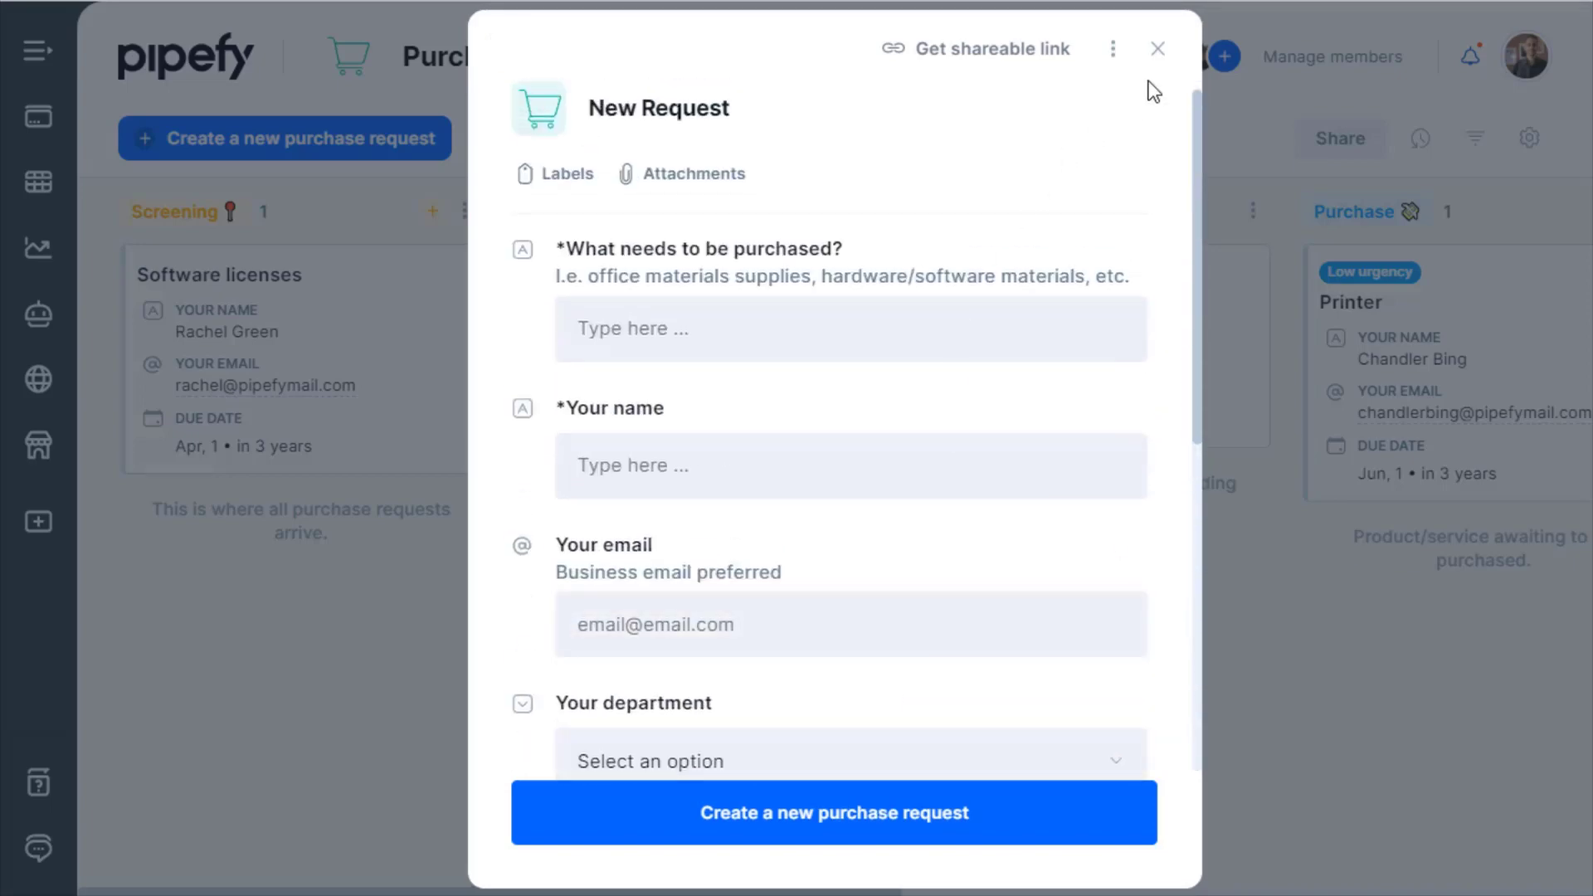
{"action": "left_click", "coordinate": [1157, 49]}
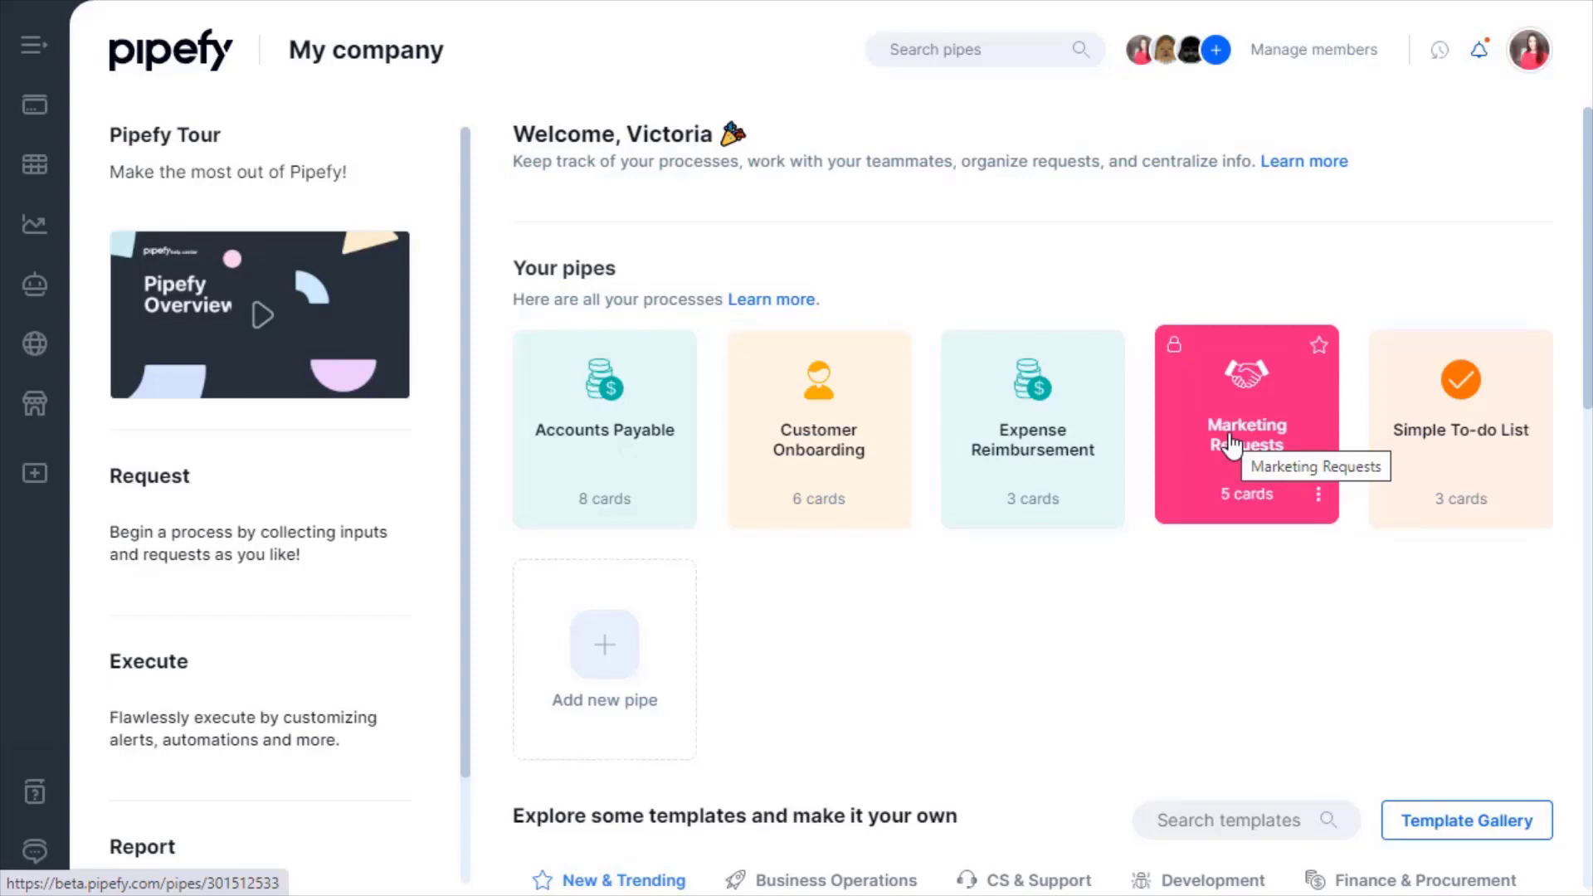
Open the Marketing Requests pipe and its Send your request start form.
{"action": "left_click", "coordinate": [1233, 445]}
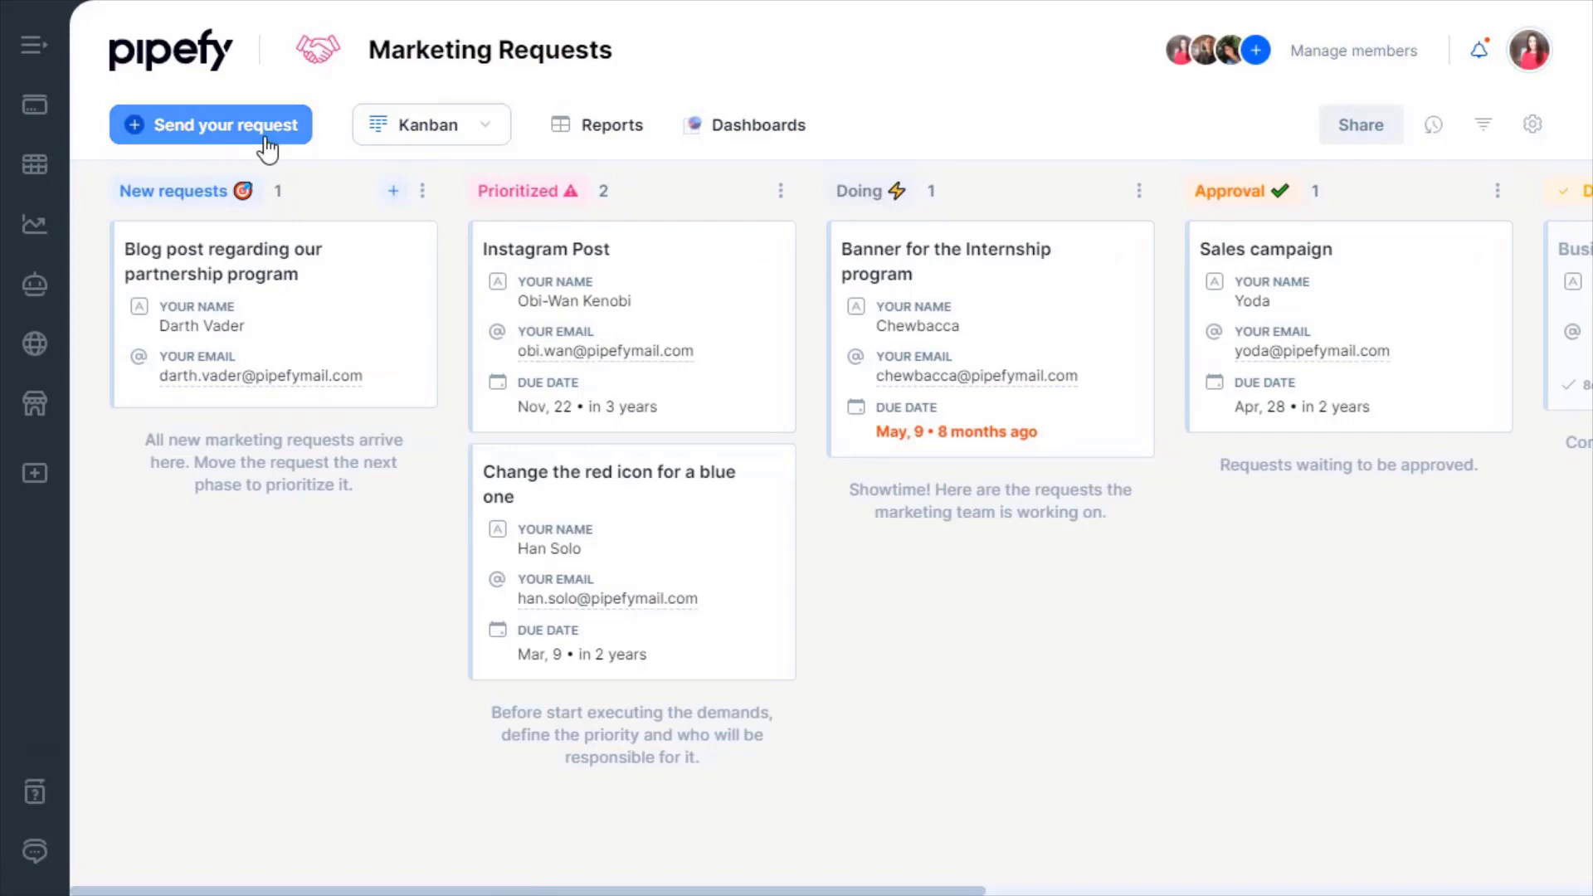
{"action": "left_click", "coordinate": [266, 146]}
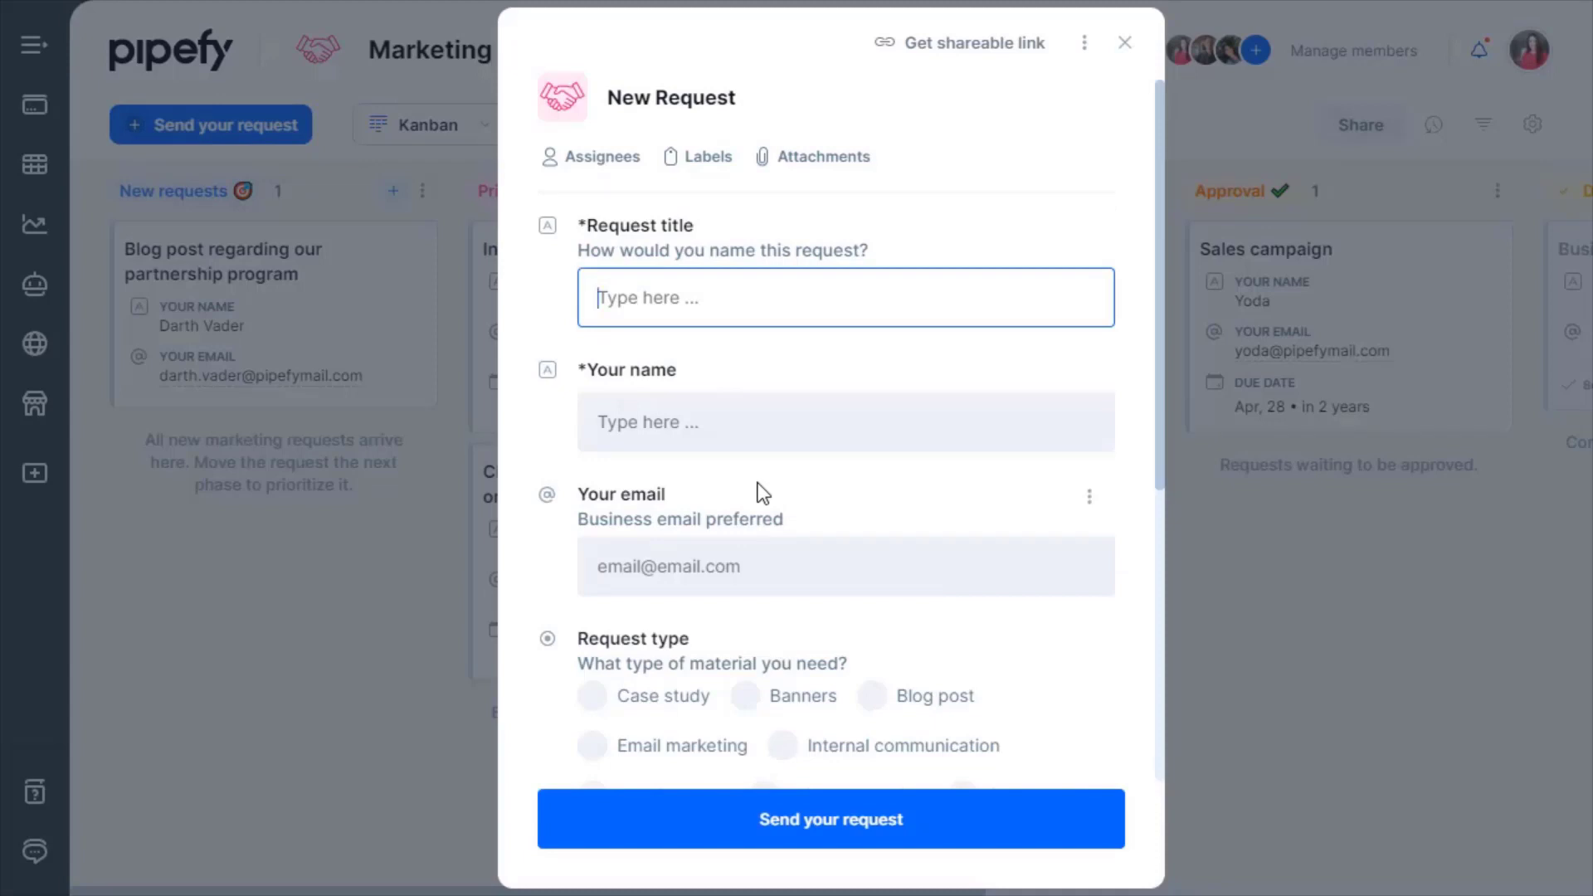
{"action": "left_click", "coordinate": [788, 547]}
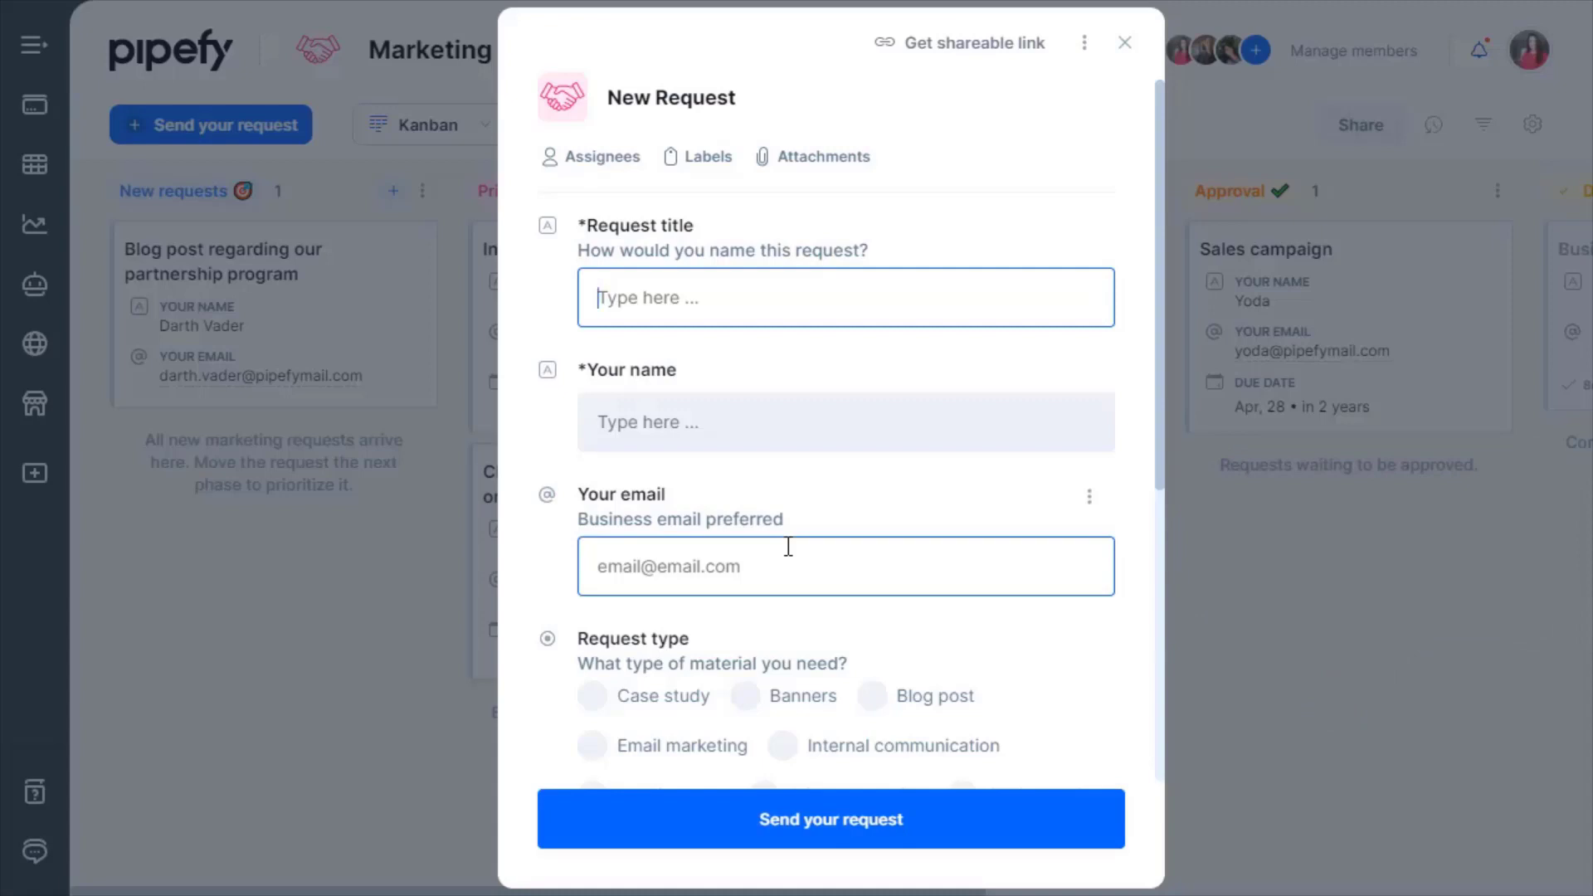
{"action": "scroll", "coordinate": [751, 537], "scroll_direction": "down", "scroll_amount": 4}
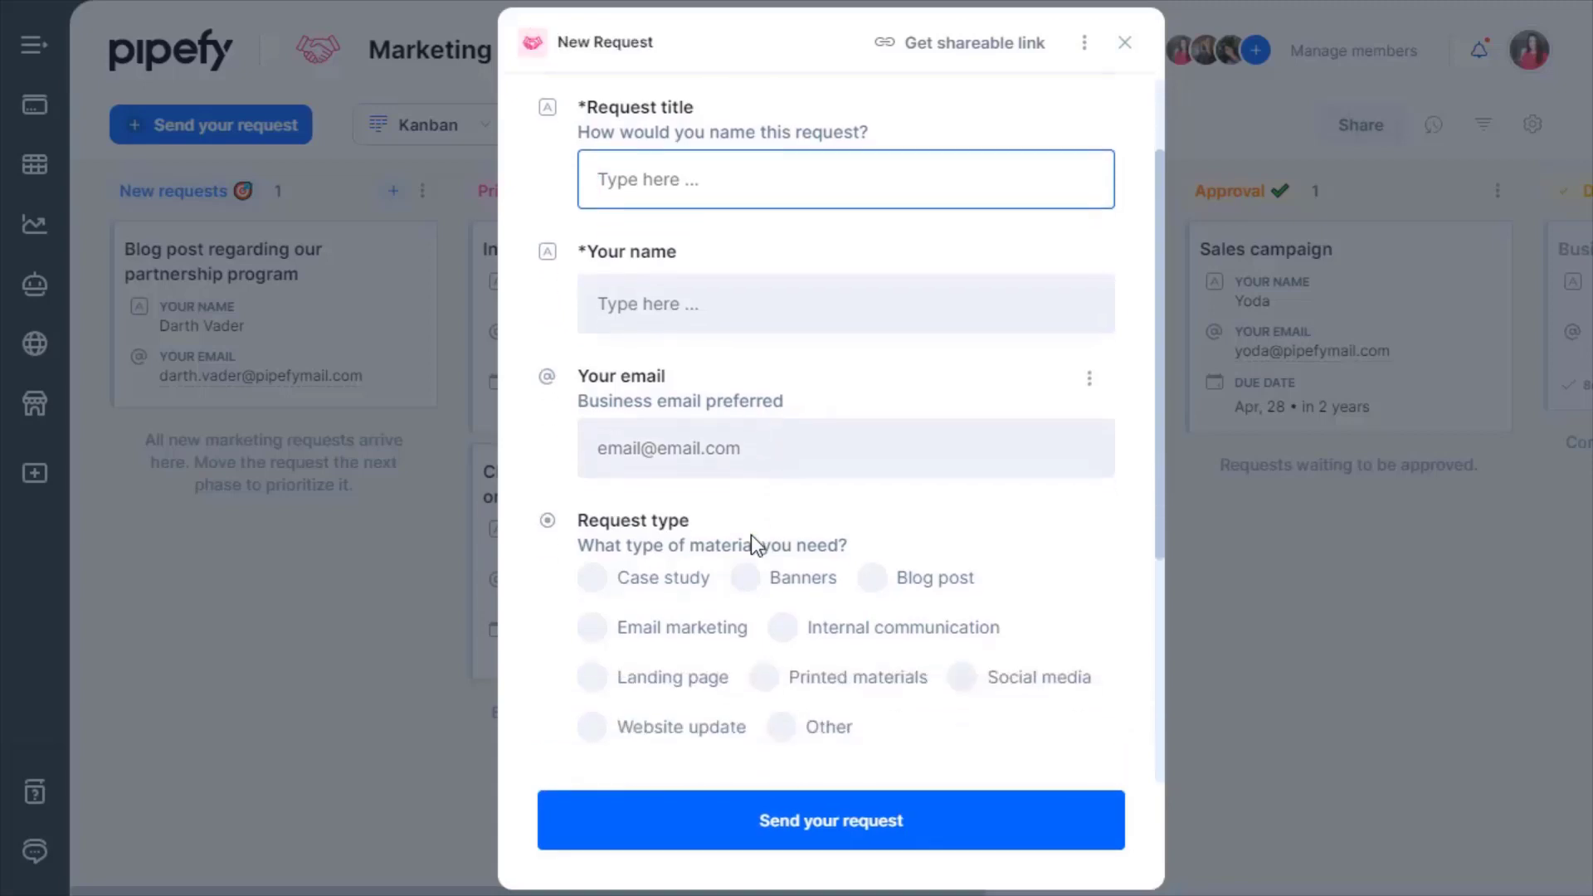
{"action": "scroll", "coordinate": [750, 534], "scroll_direction": "down", "scroll_amount": 3}
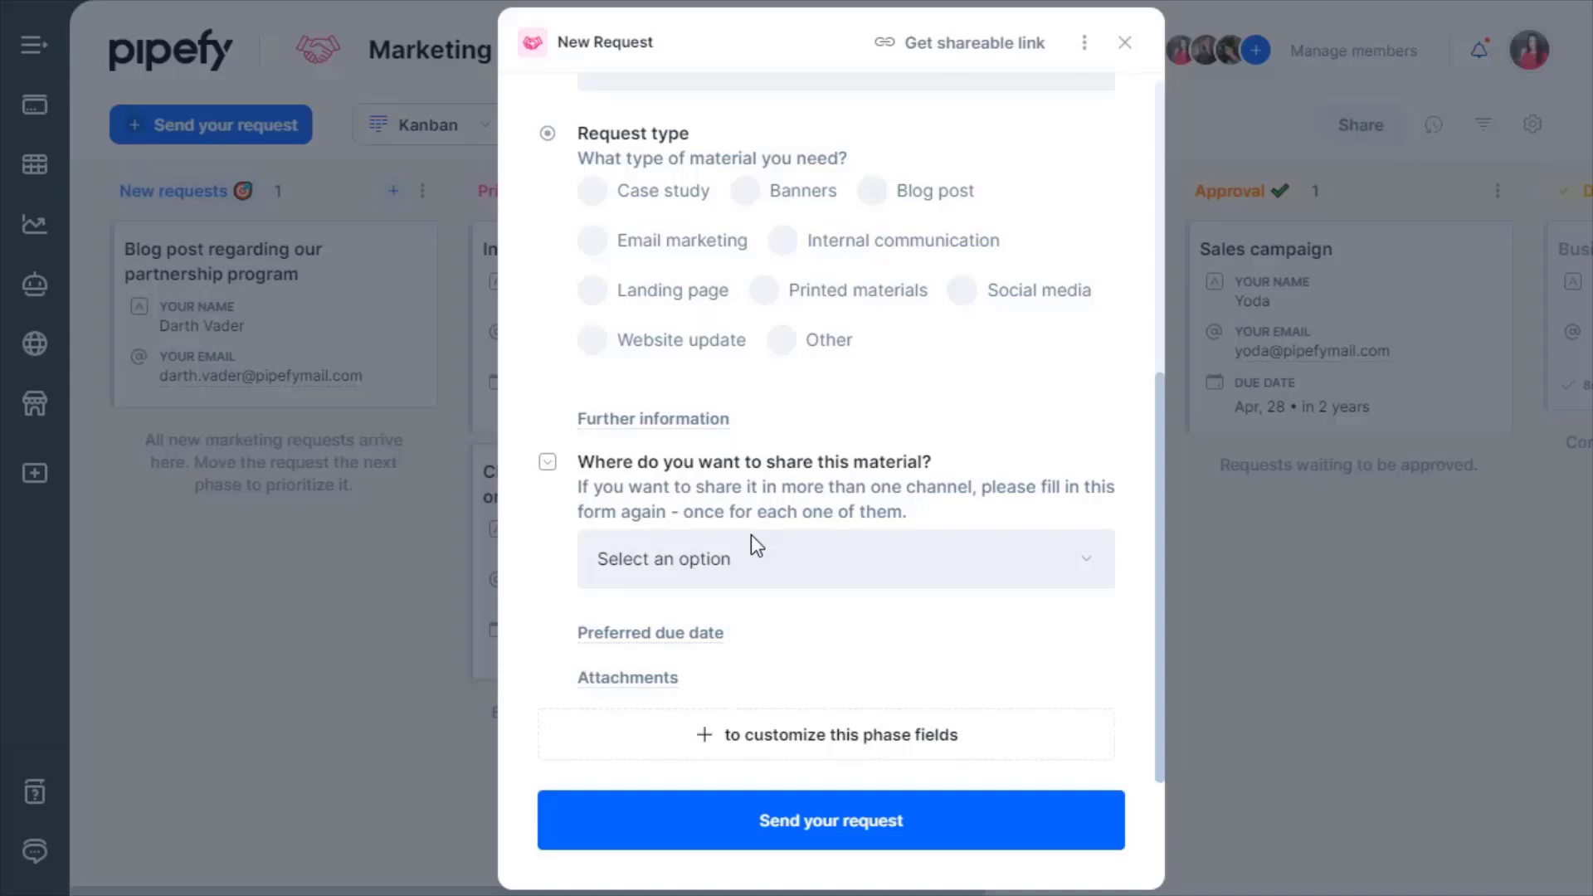
Add a radio field labelled 'Advertising Channel' with options Google and Youtube.
{"action": "left_click", "coordinate": [730, 734]}
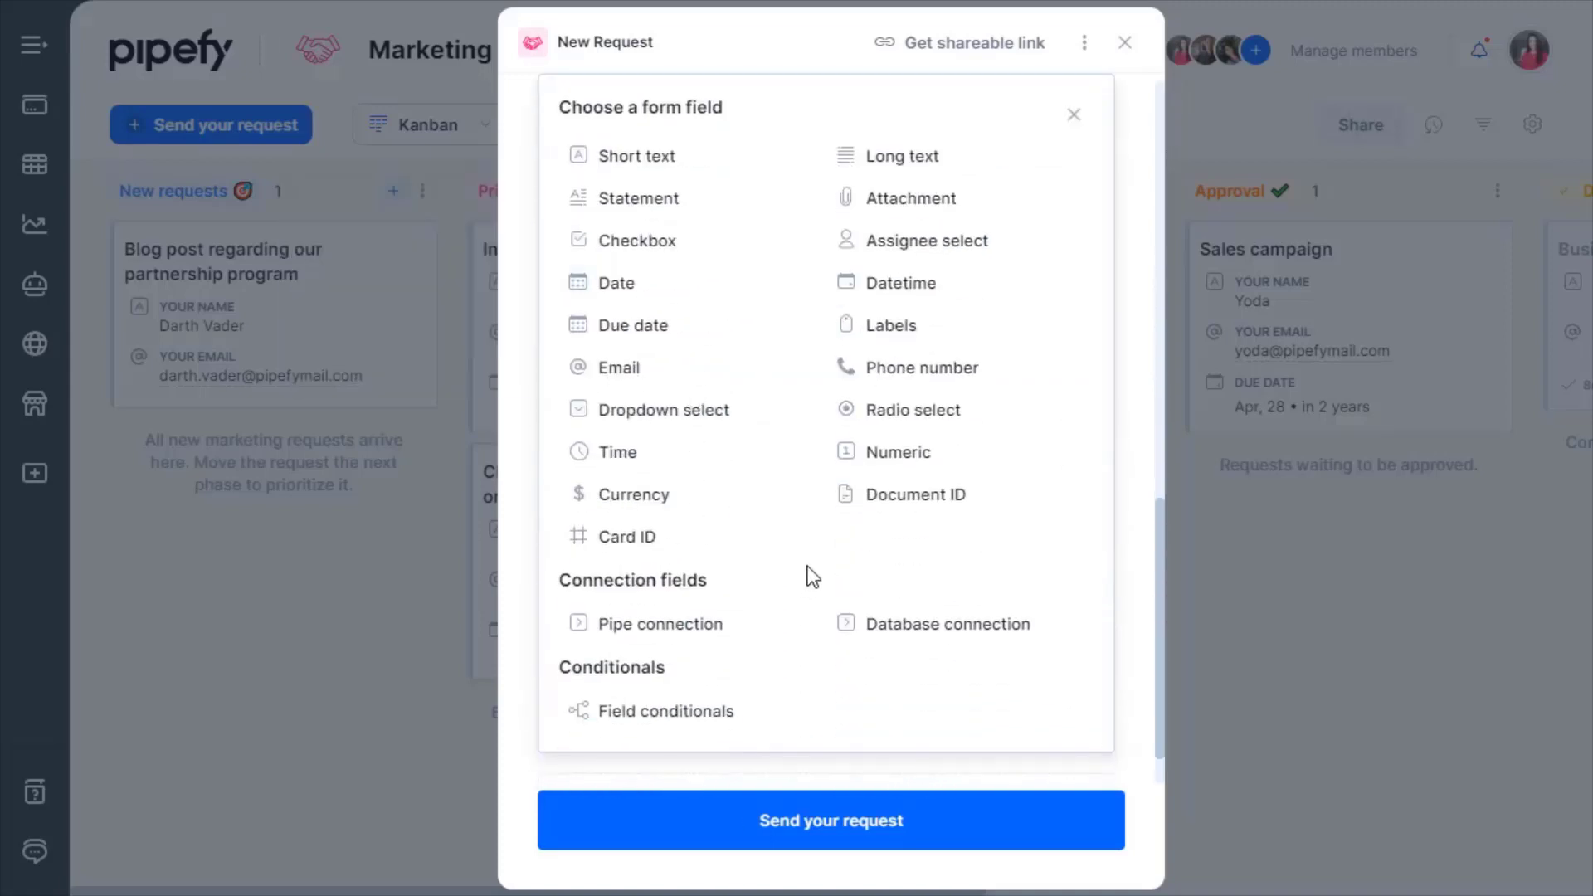
{"action": "left_click", "coordinate": [912, 429]}
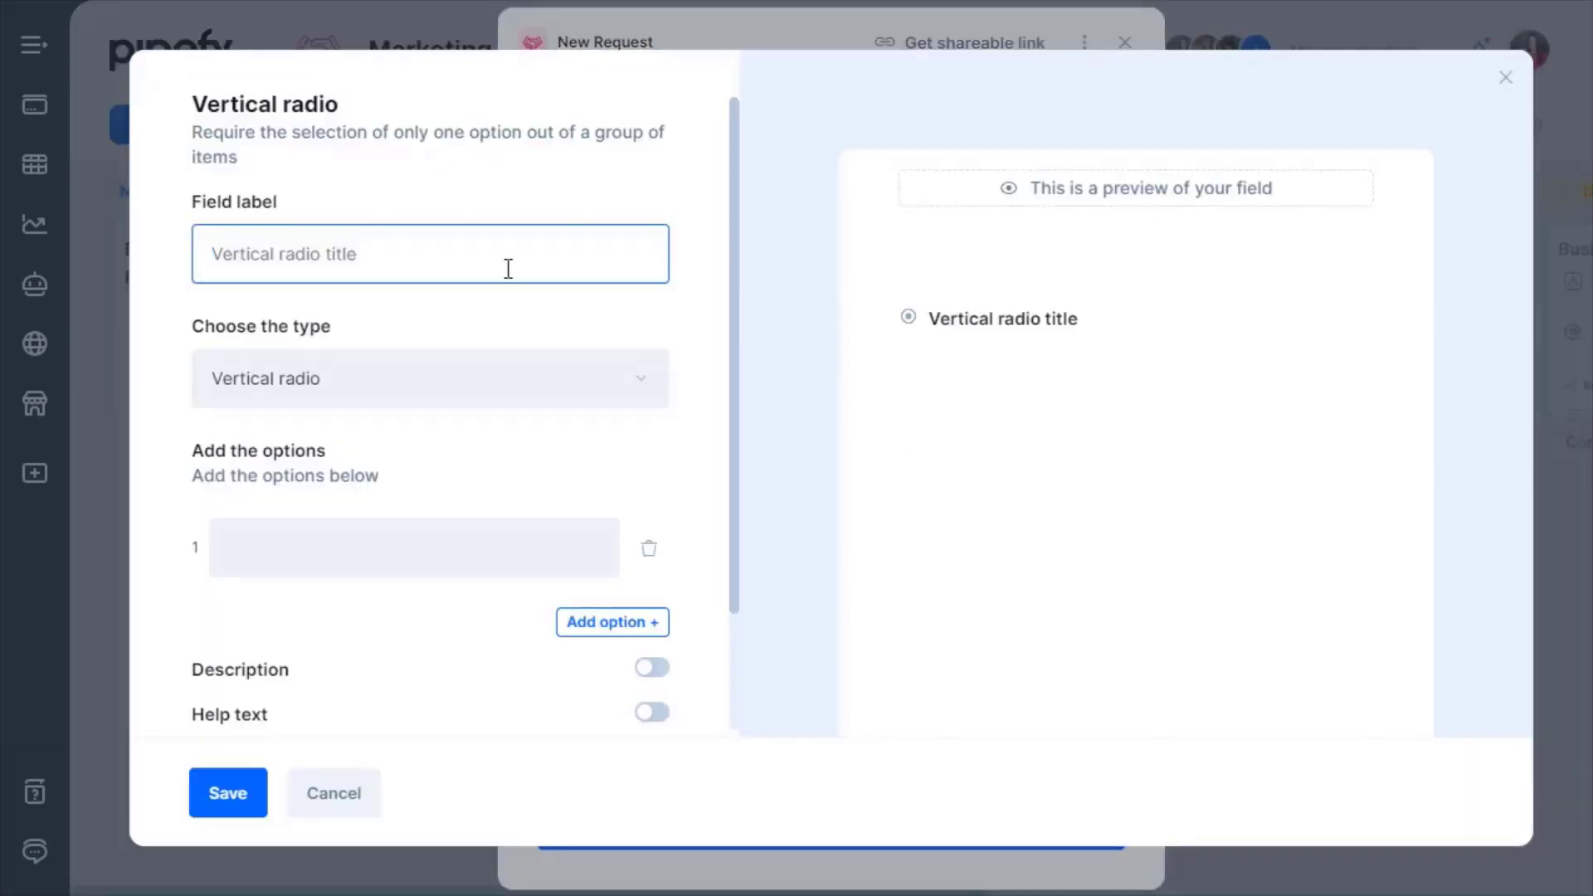
{"action": "type", "text": "Advertising Channel"}
{"action": "left_click", "coordinate": [477, 548]}
{"action": "type", "text": "Google"}
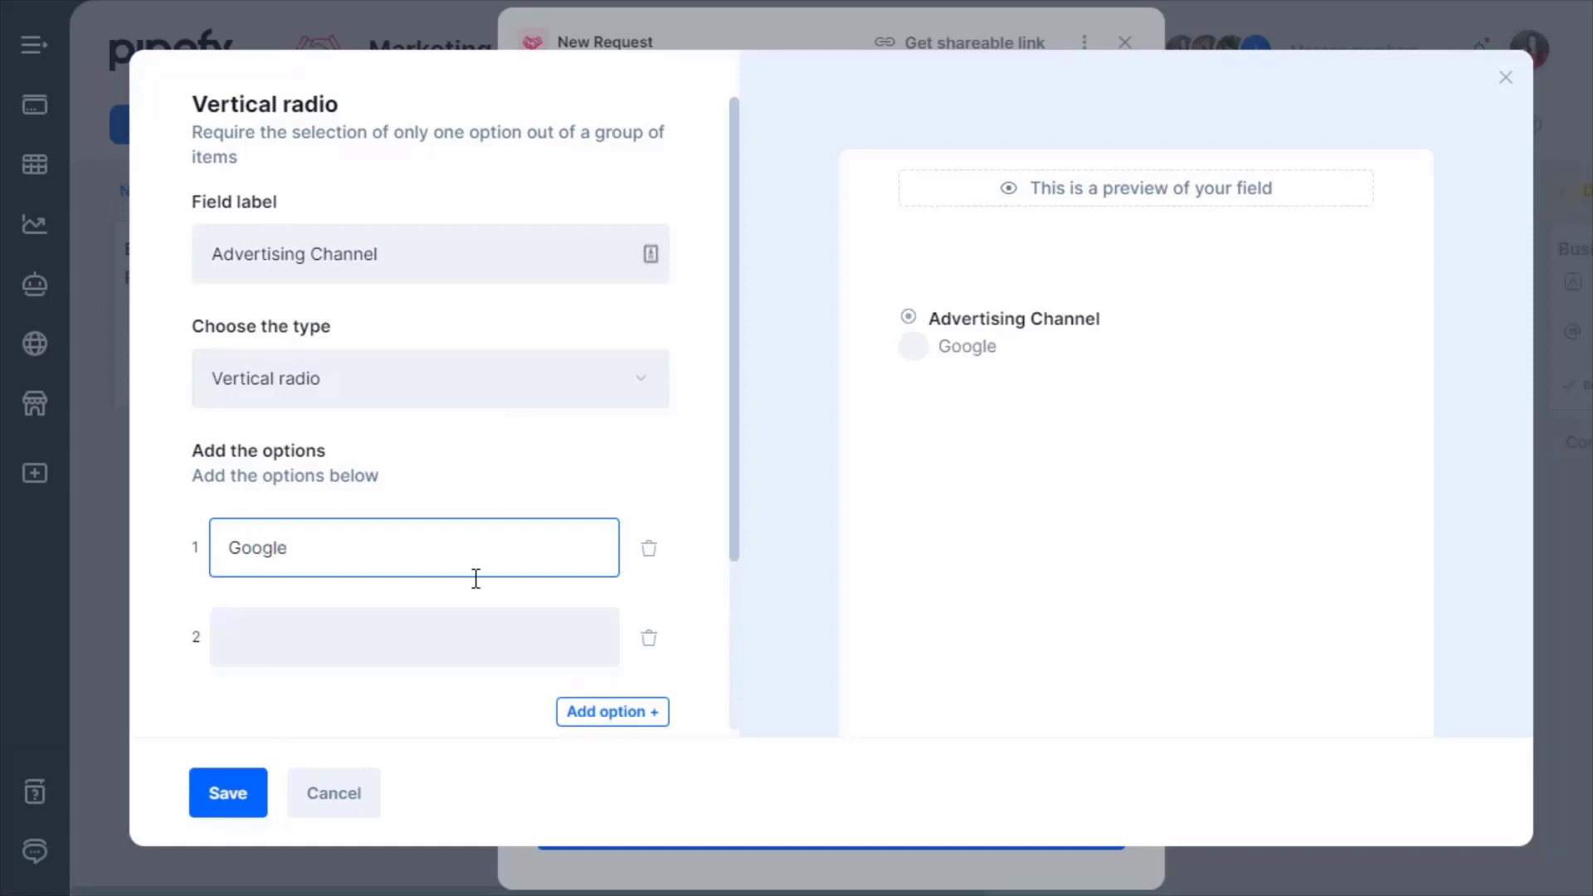
{"action": "left_click", "coordinate": [470, 653]}
{"action": "type", "text": "Youtube"}
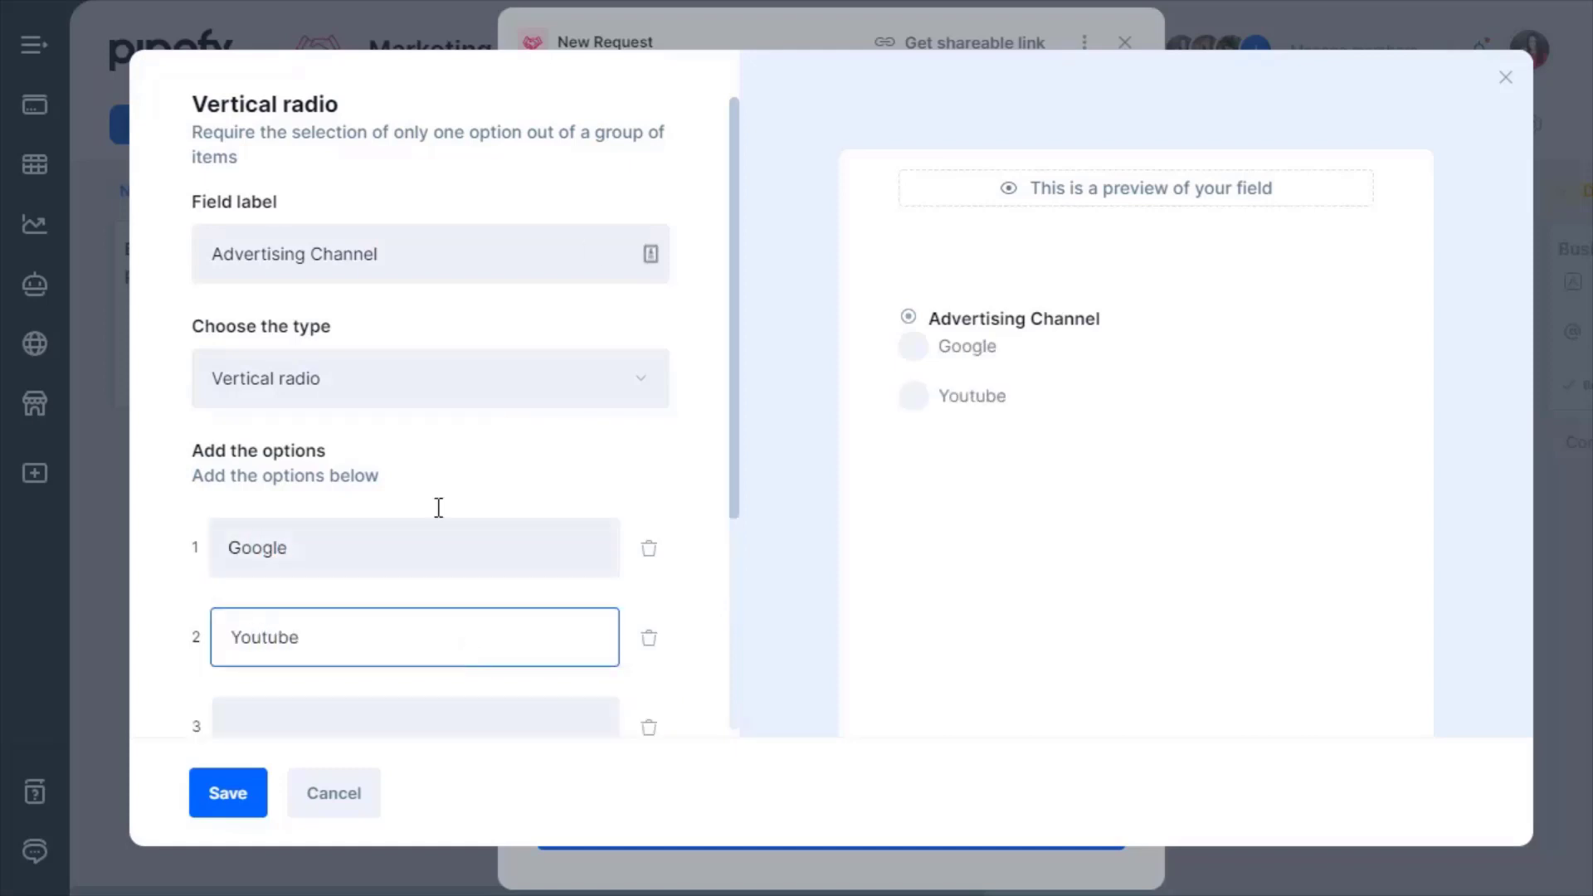
Give it the description 'Choose one option for this SocialAd' and make it required.
{"action": "scroll", "coordinate": [432, 489], "scroll_direction": "down", "scroll_amount": 4}
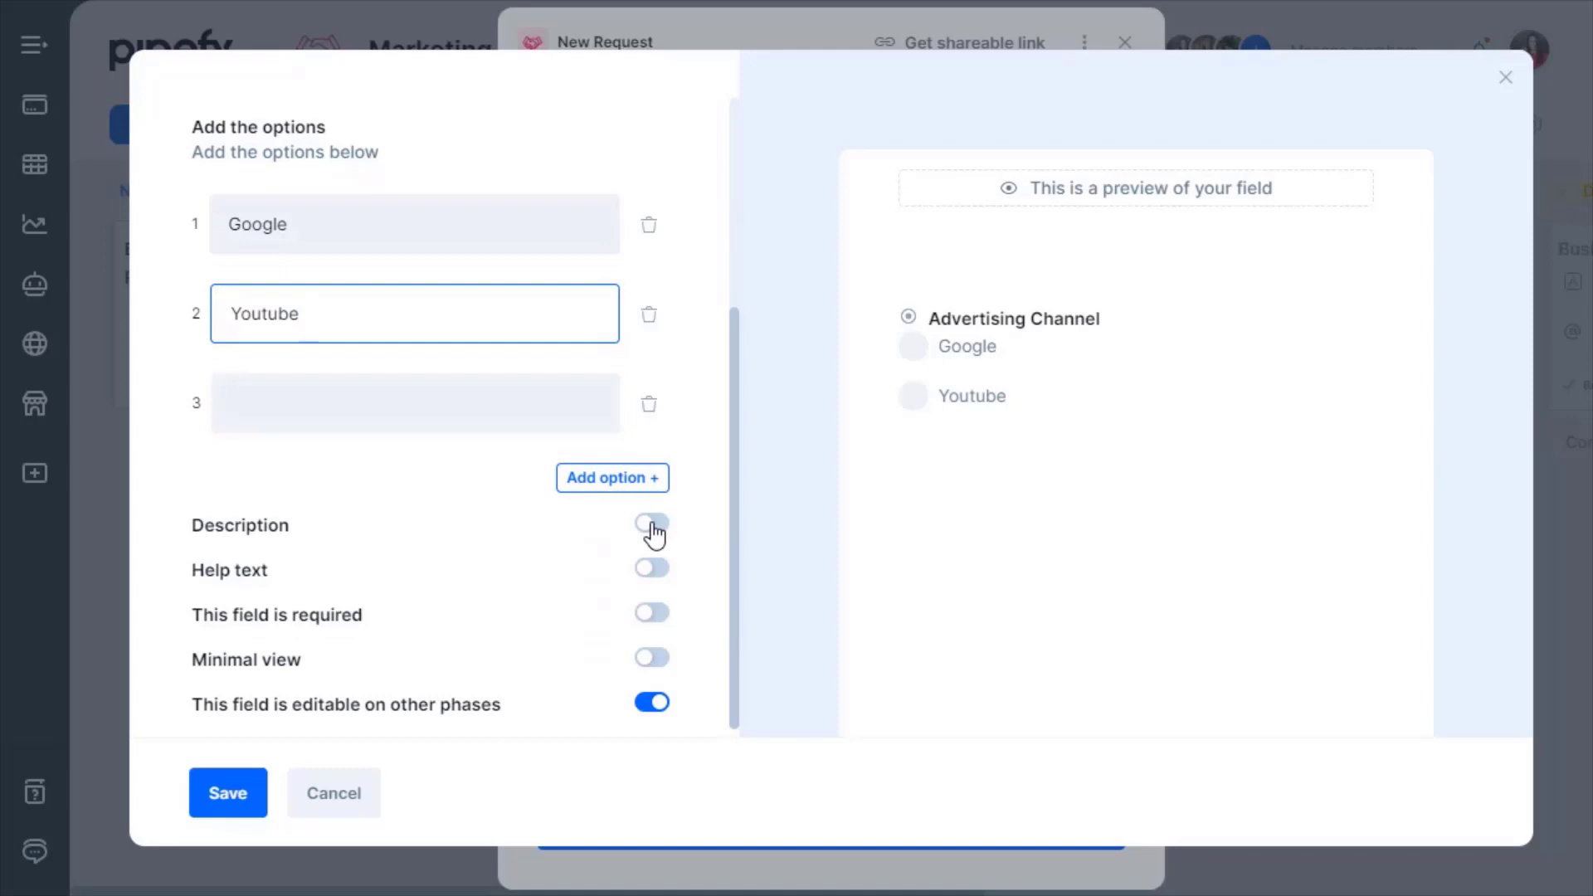
{"action": "left_click", "coordinate": [652, 523]}
{"action": "left_click", "coordinate": [532, 590]}
{"action": "type", "text": "Choose one option f"}
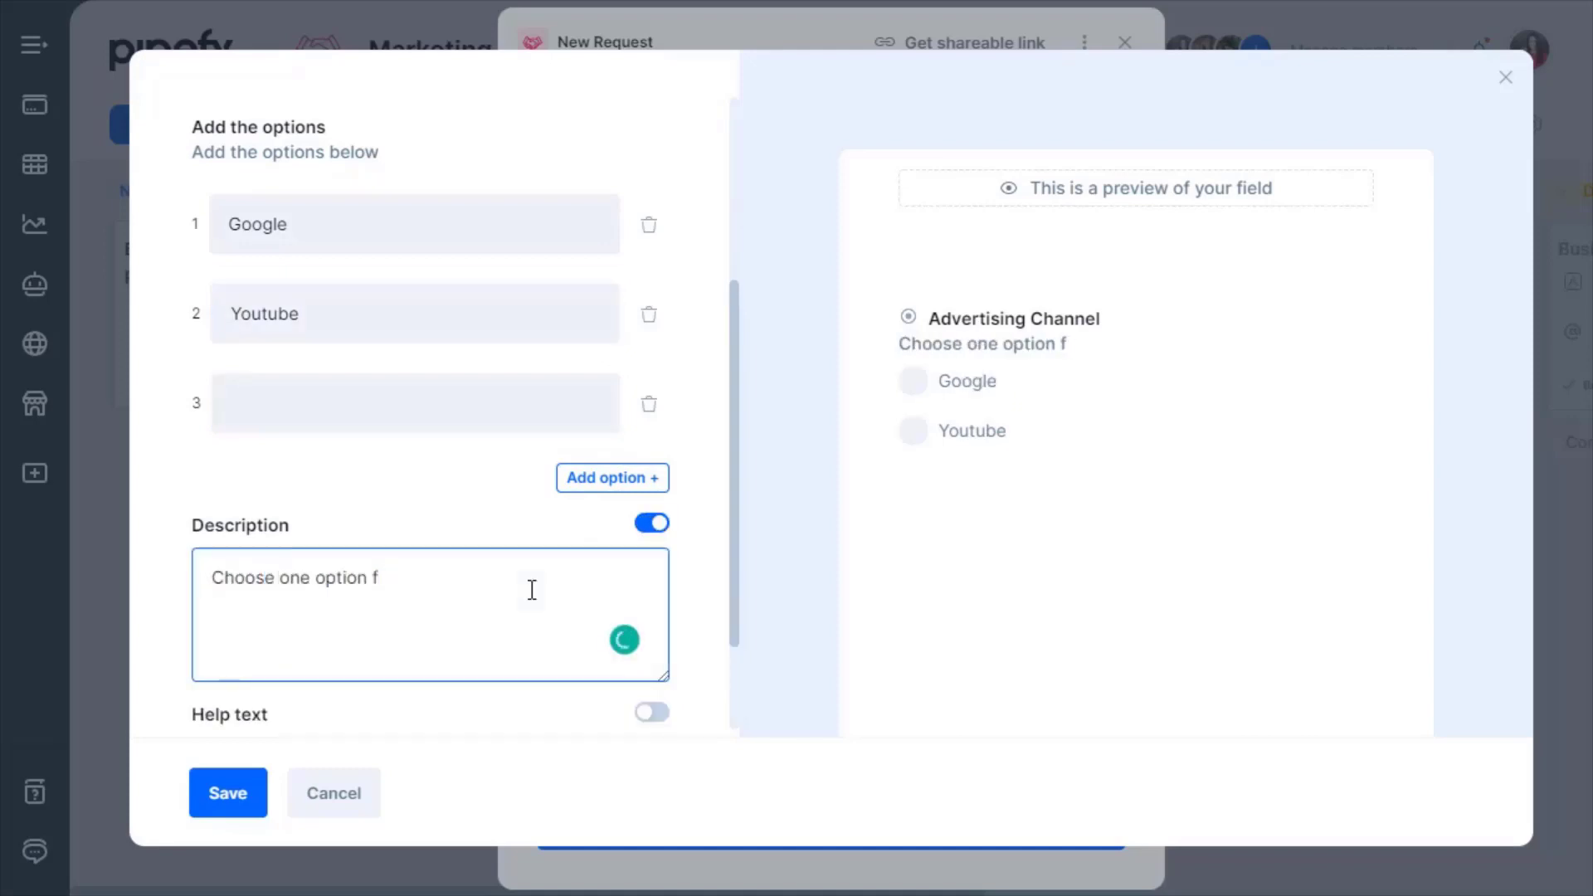
{"action": "type", "text": "or this SocialAd"}
{"action": "scroll", "coordinate": [431, 551], "scroll_direction": "down", "scroll_amount": 2}
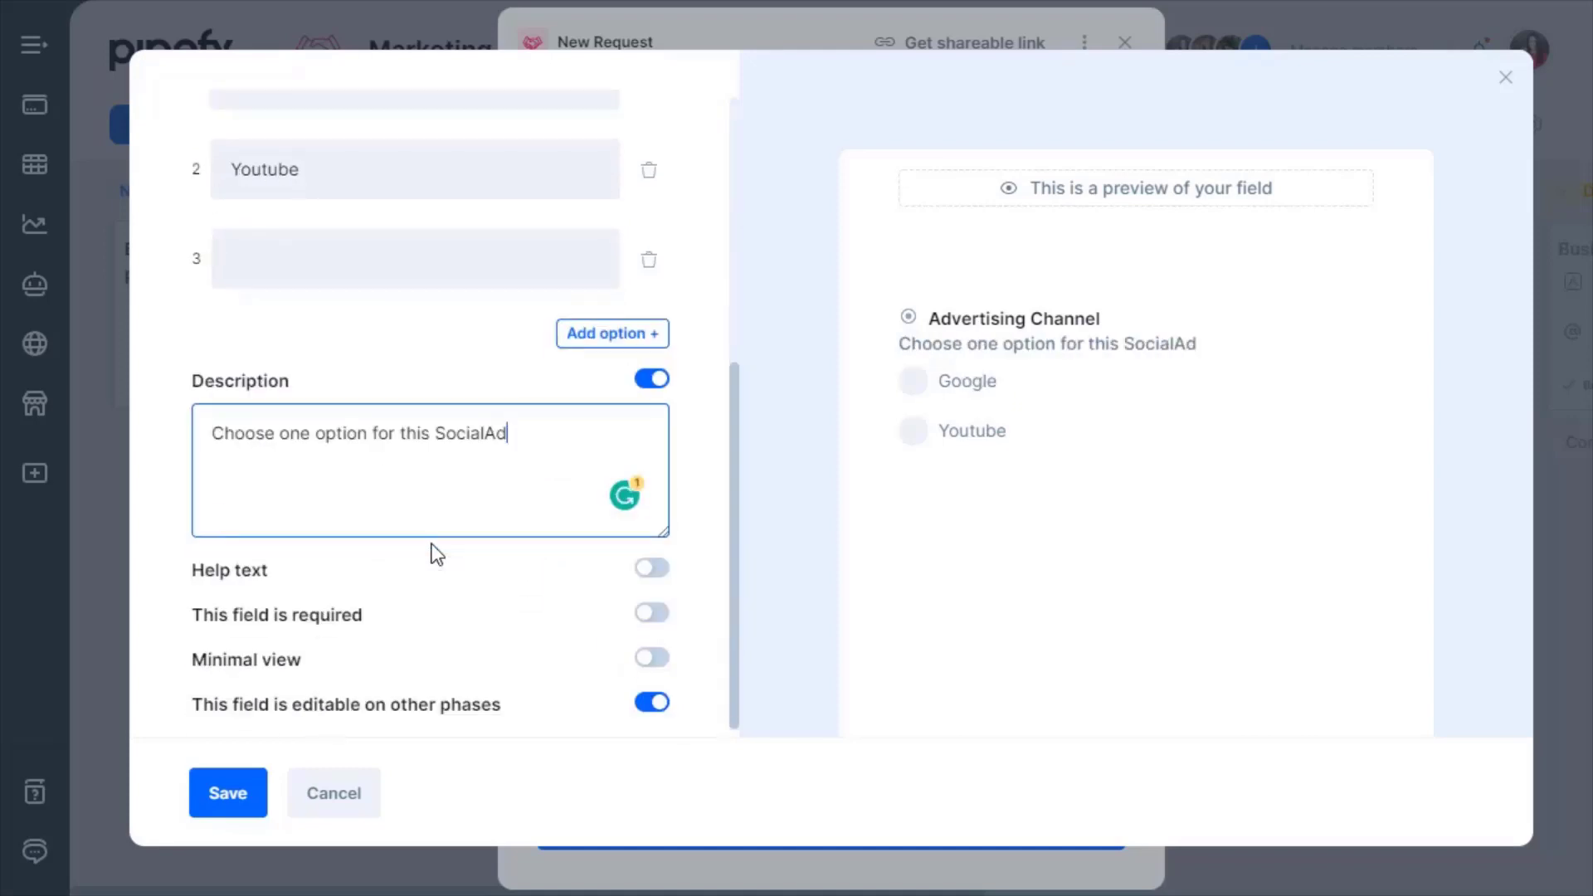
{"action": "left_click", "coordinate": [657, 618]}
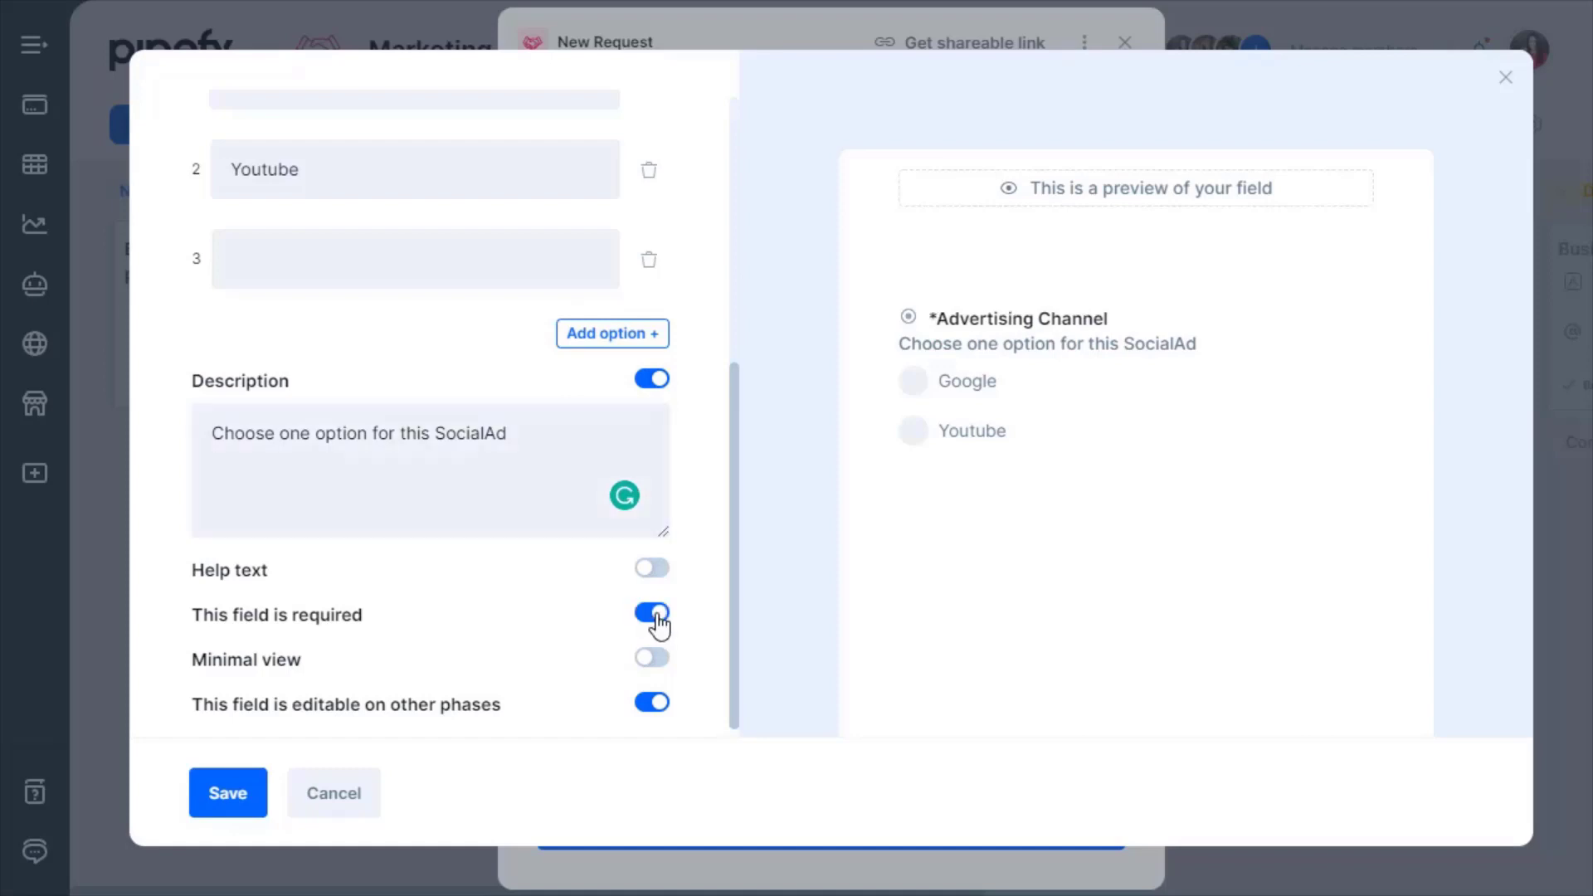
Save the Advertising Channel field and bring up the form's shareable link options.
{"action": "left_click", "coordinate": [207, 798]}
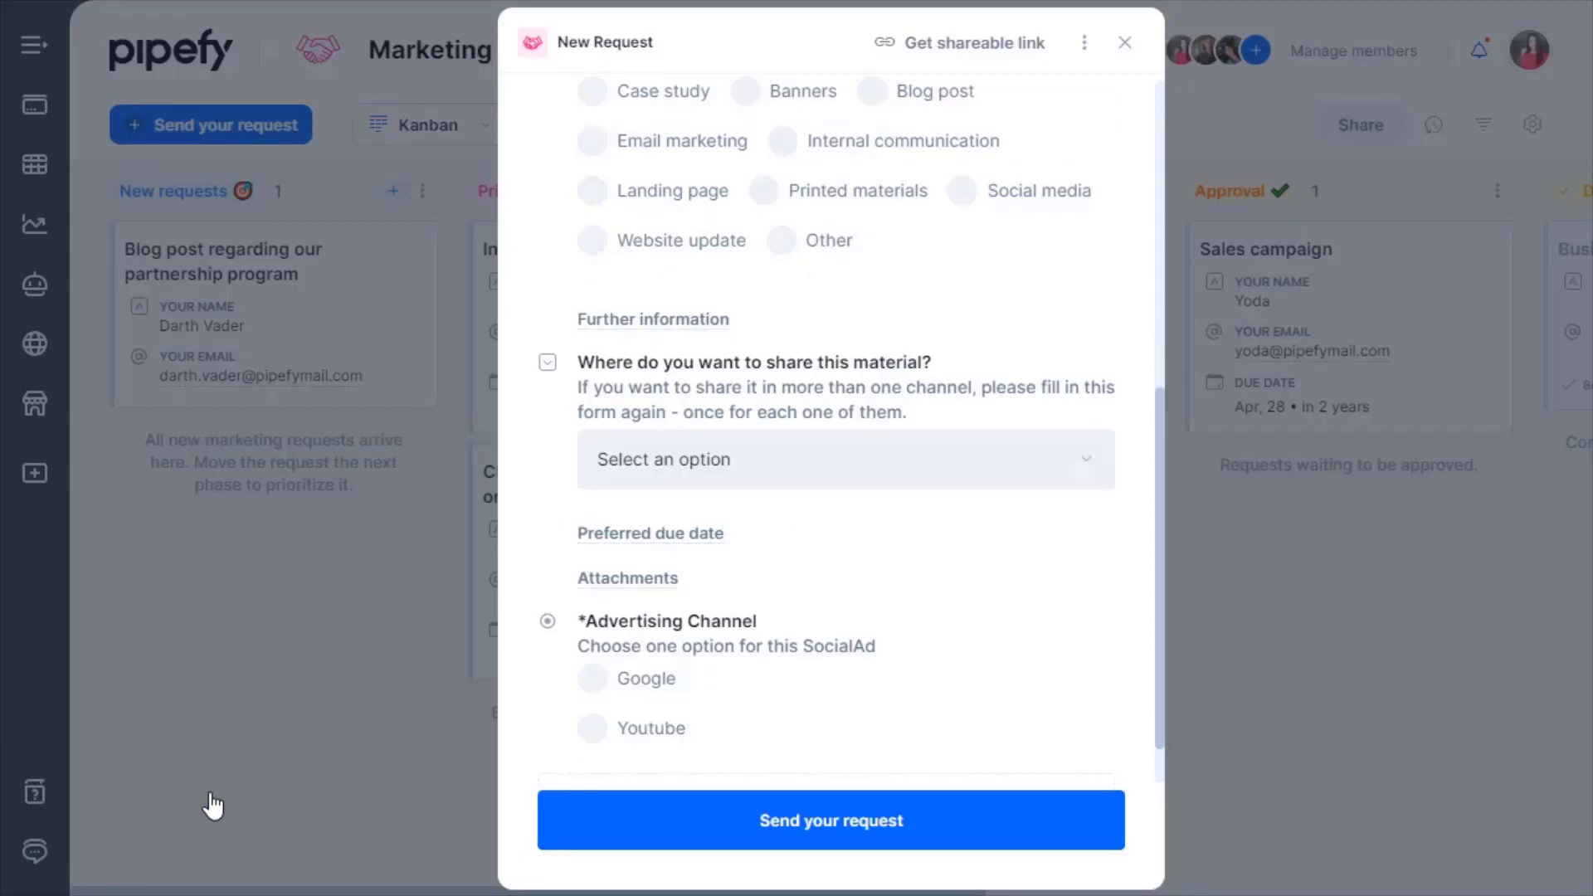
{"action": "scroll", "coordinate": [788, 635], "scroll_direction": "up", "scroll_amount": 4}
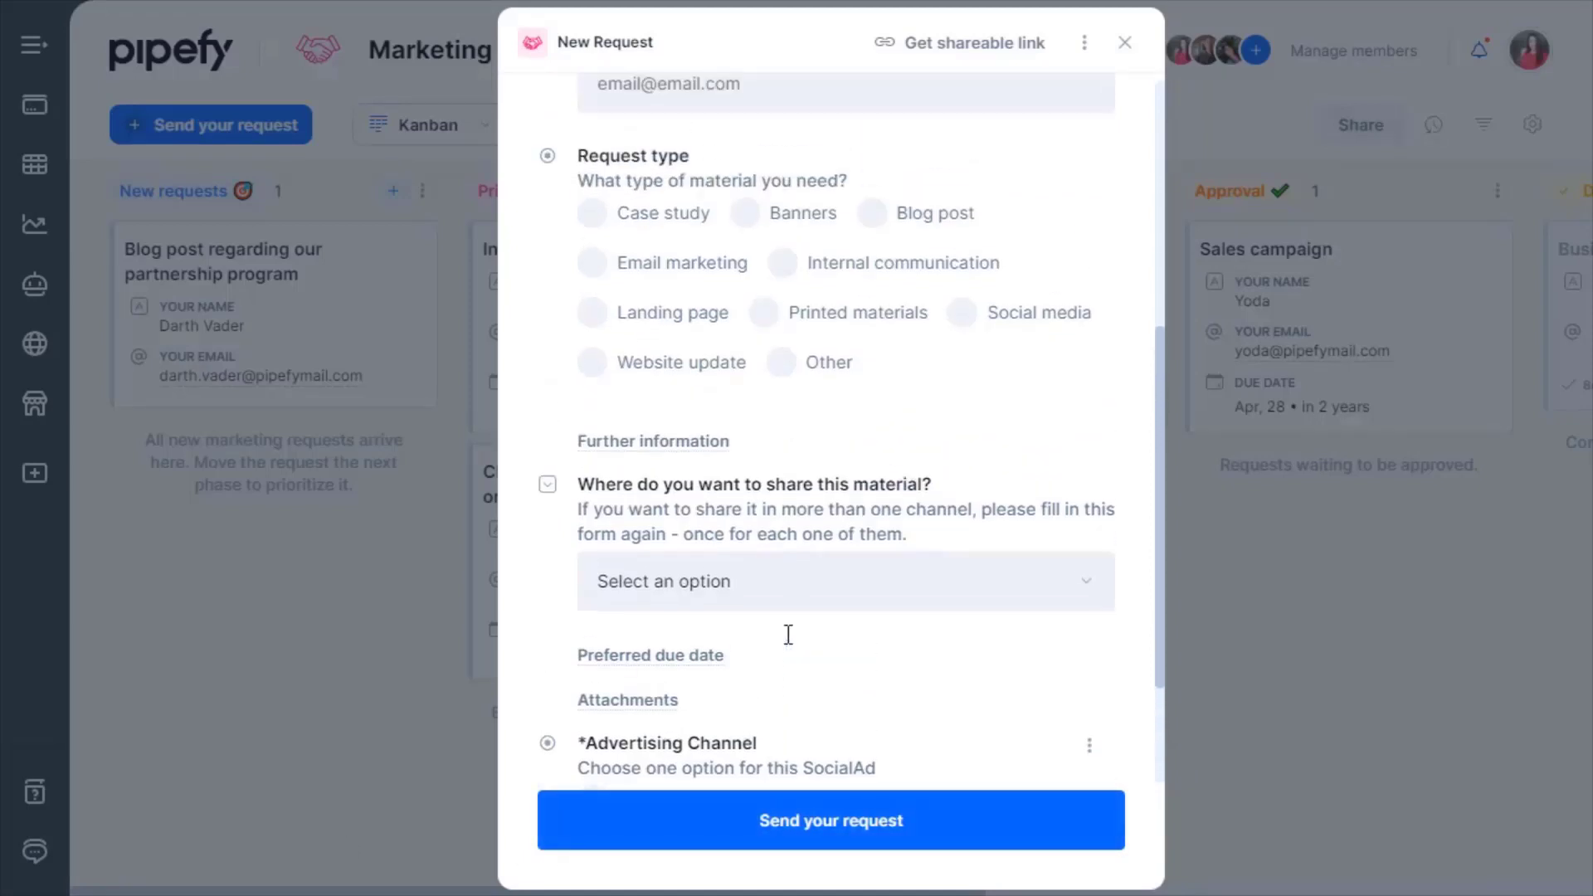
{"action": "scroll", "coordinate": [821, 547], "scroll_direction": "up", "scroll_amount": 3}
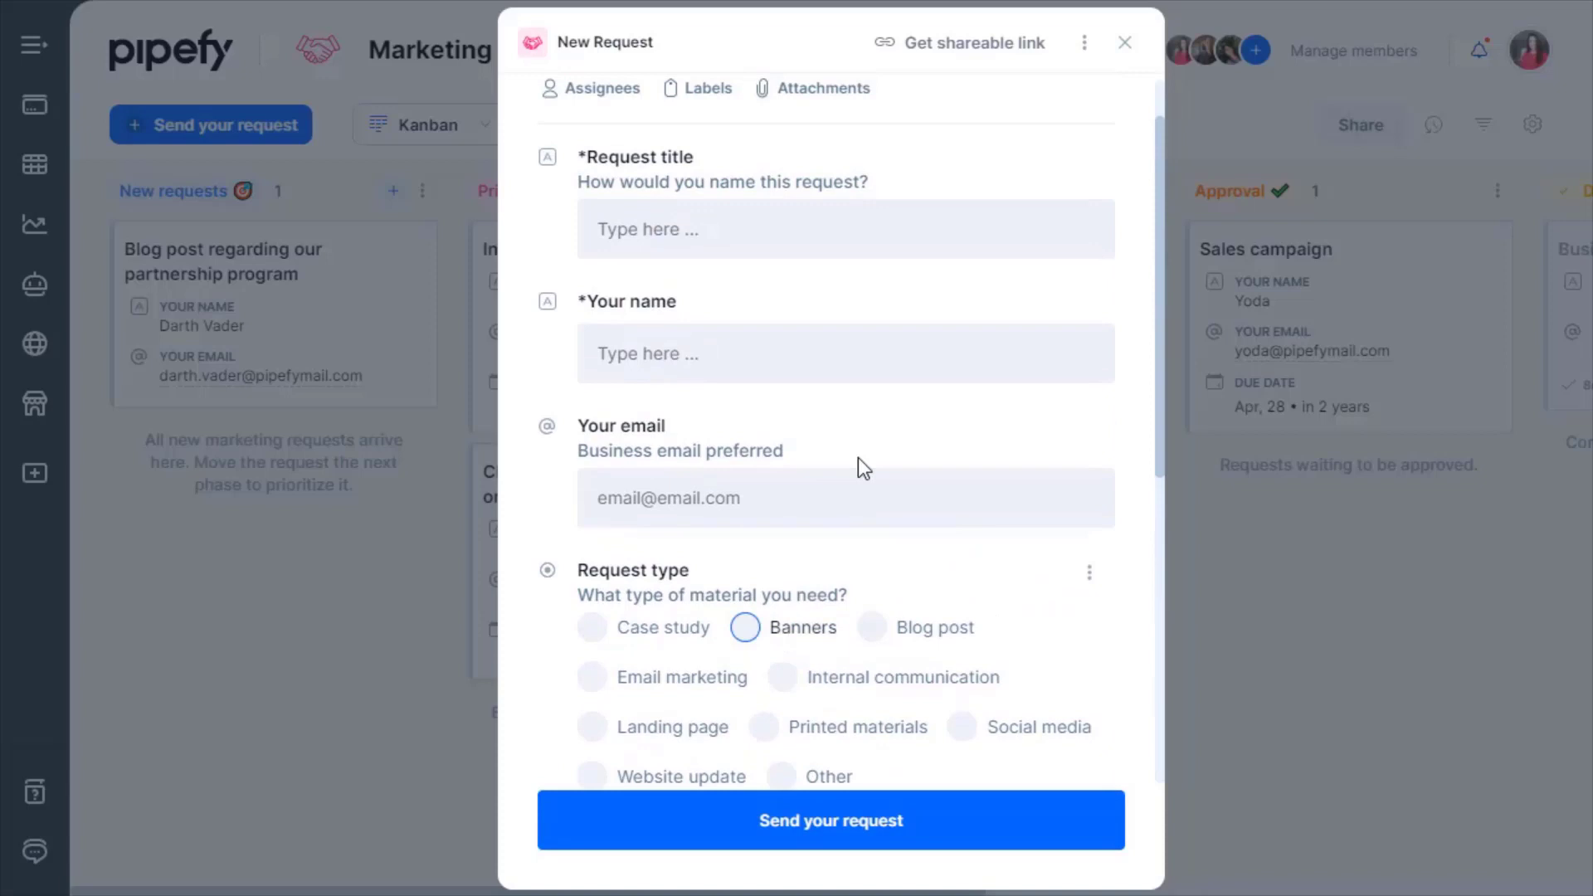
{"action": "left_click", "coordinate": [1011, 49]}
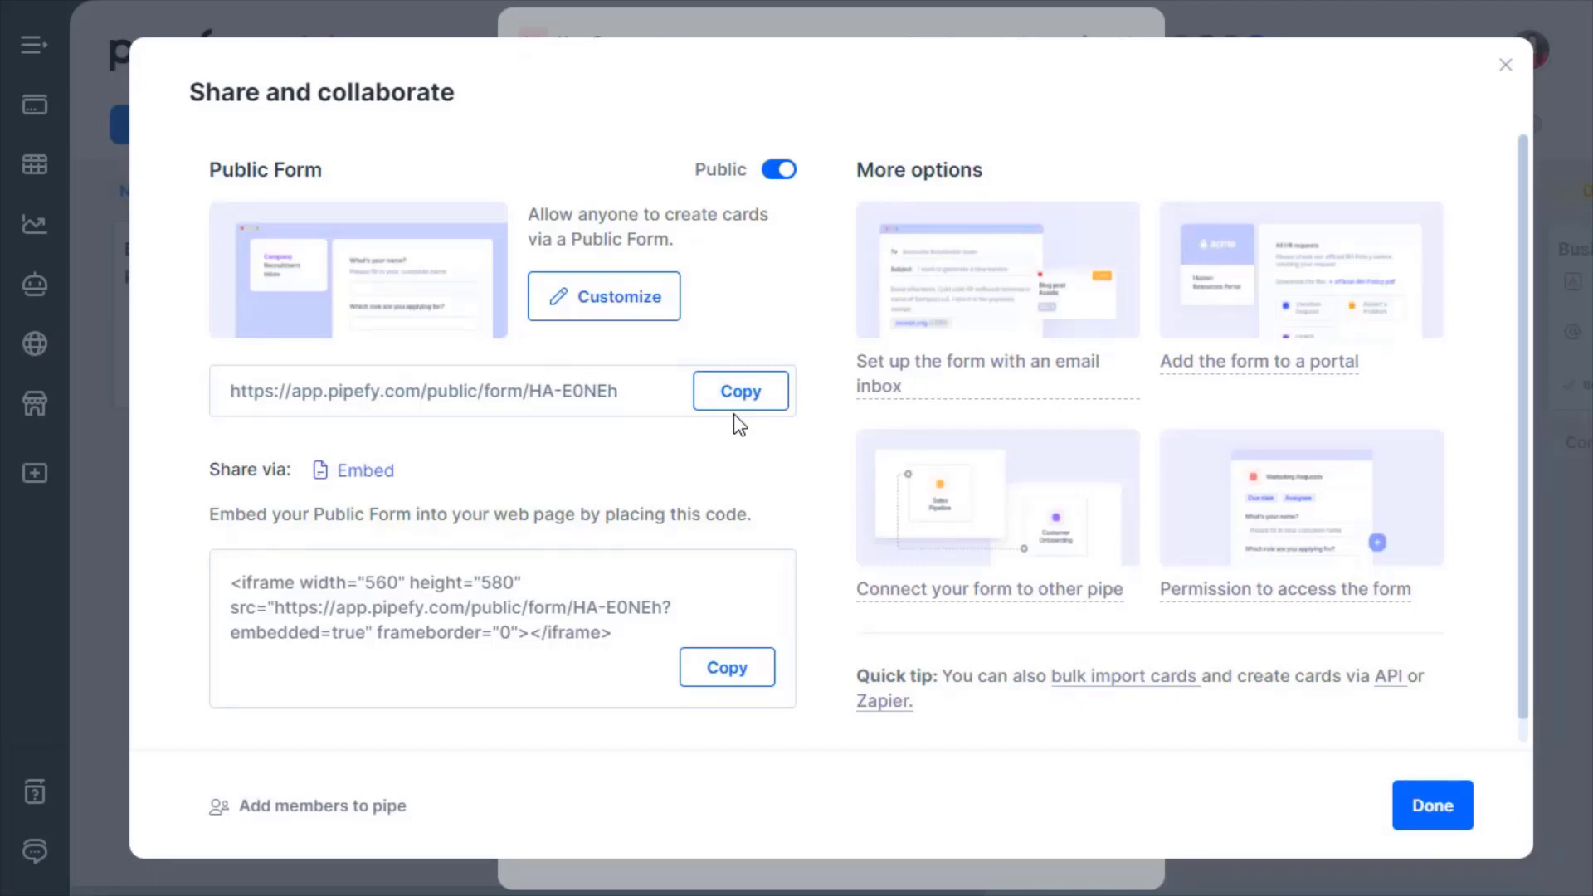
Open the Public Form preview from the Share and collaborate dialog.
{"action": "left_click", "coordinate": [359, 207]}
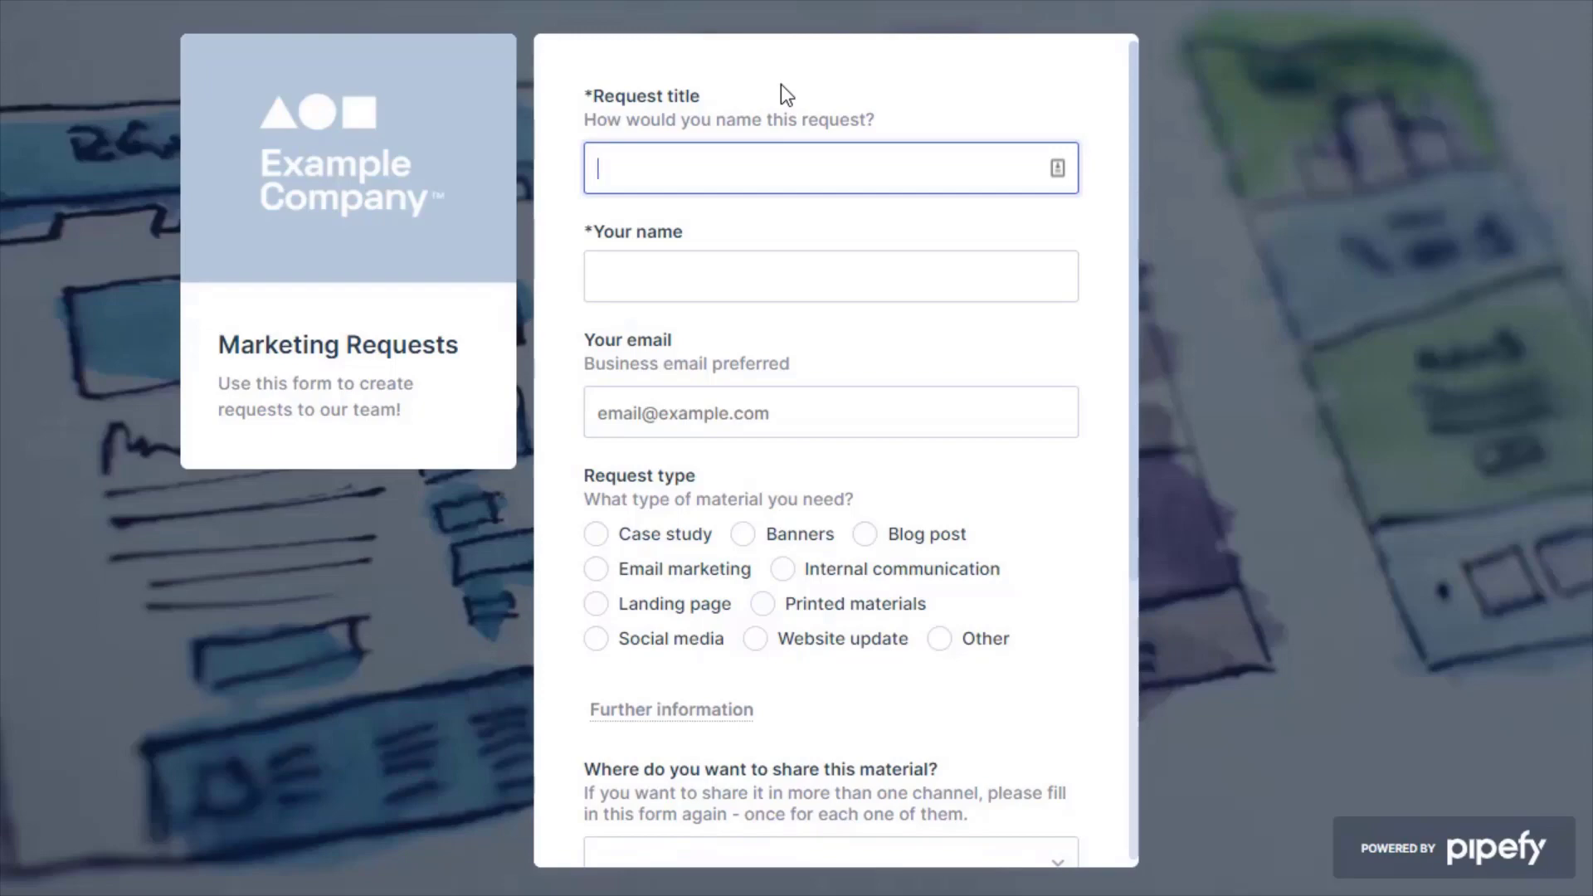
Fill the public form with title 'Website asset' plus the requester's name and e-mail.
{"action": "type", "text": "Website asset"}
{"action": "left_click", "coordinate": [751, 300]}
{"action": "type", "text": "Victoria"}
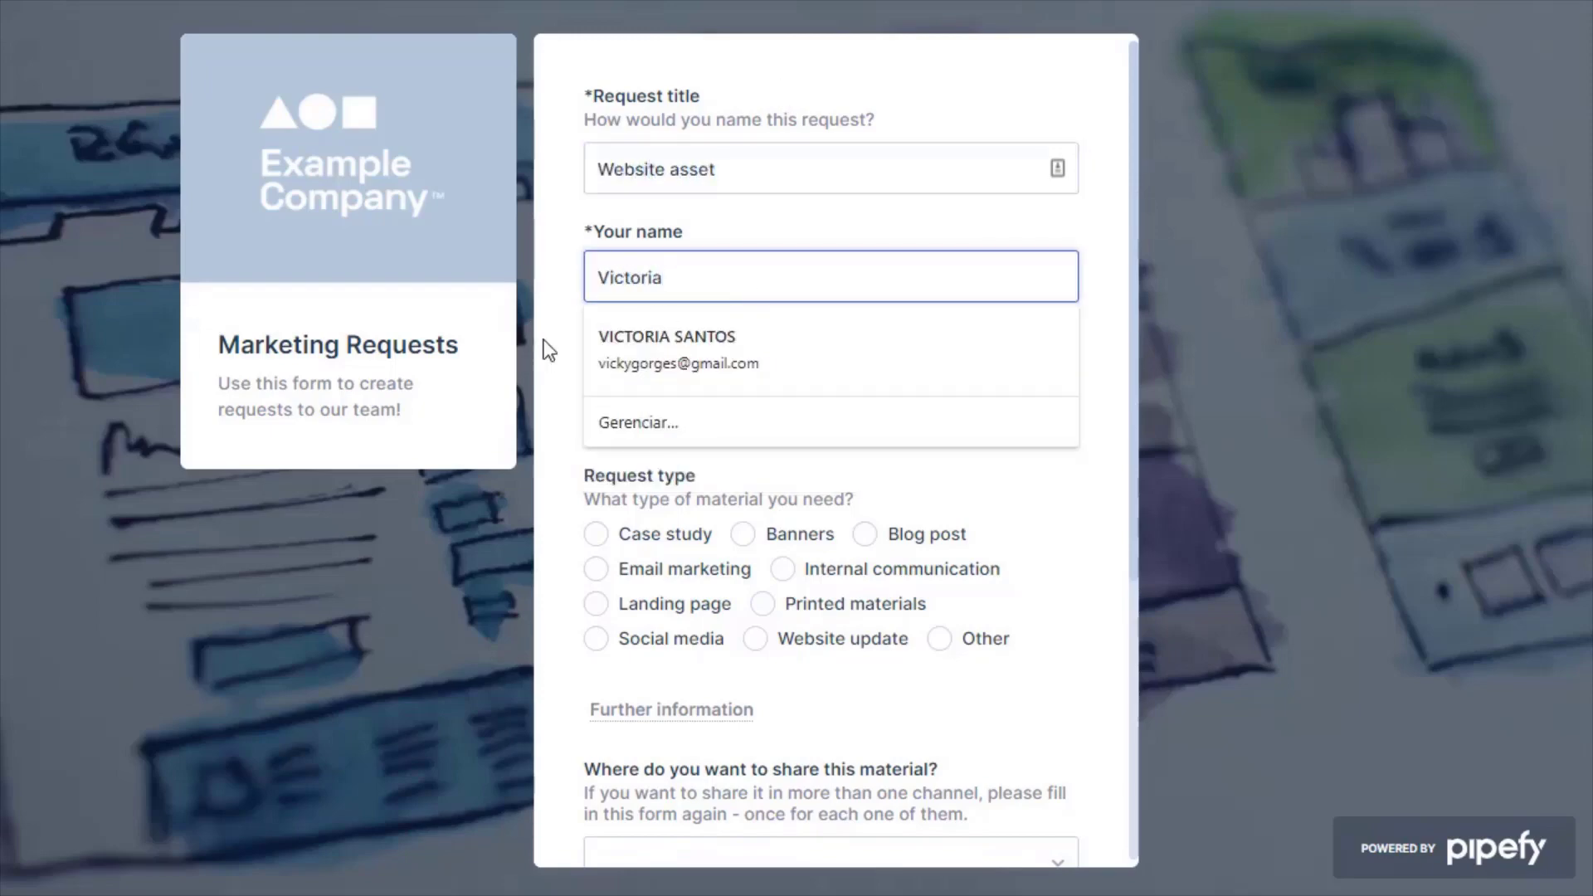
{"action": "left_click", "coordinate": [626, 417]}
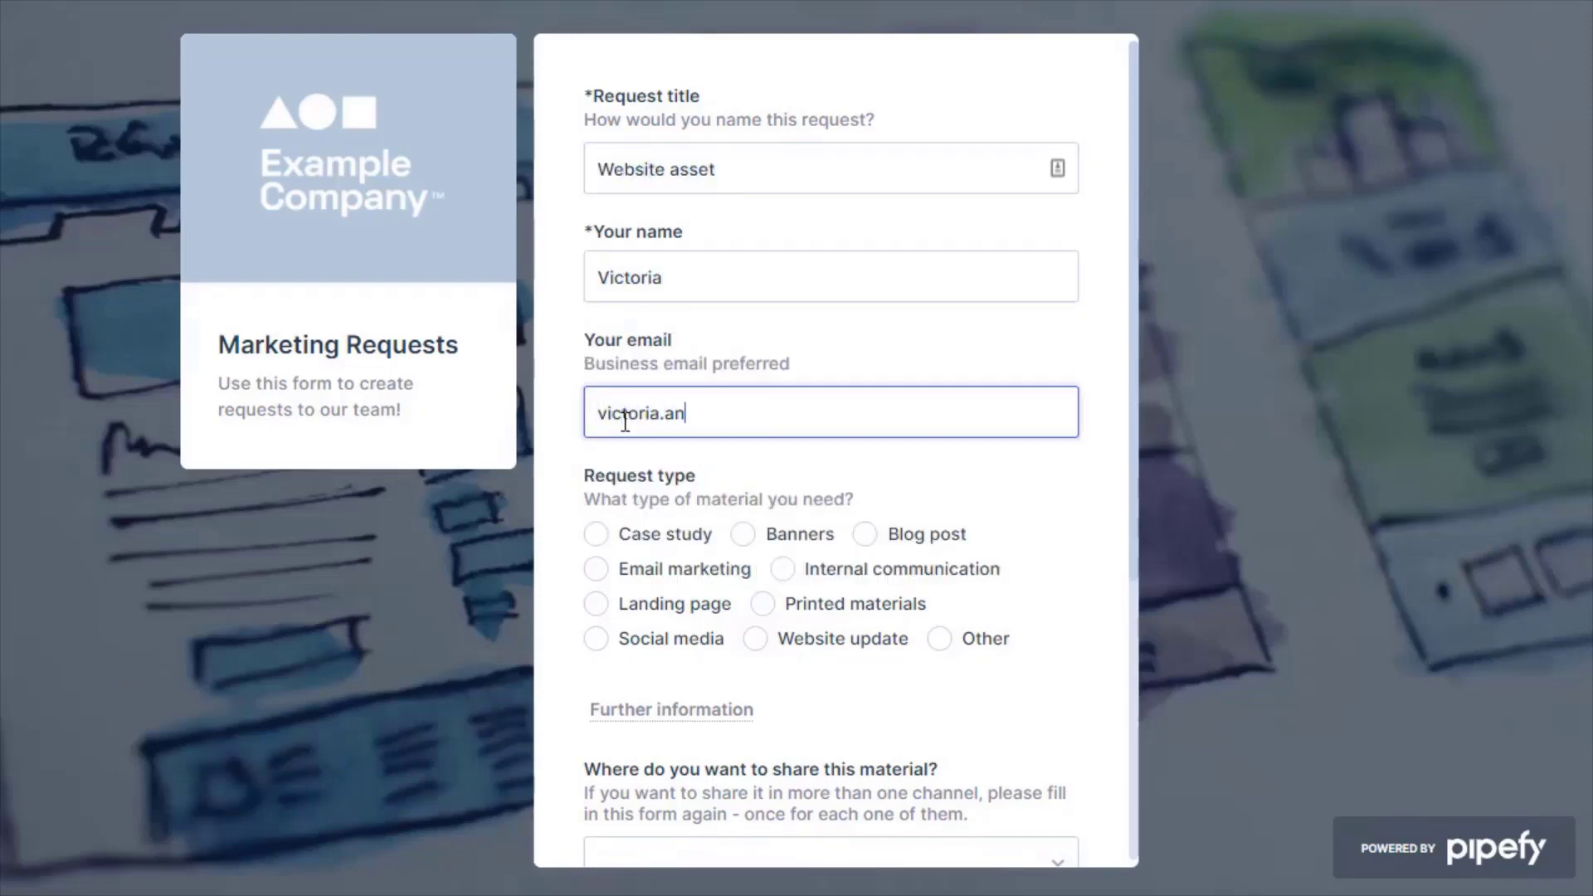
{"action": "scroll", "coordinate": [622, 420], "scroll_direction": "down", "scroll_amount": 2}
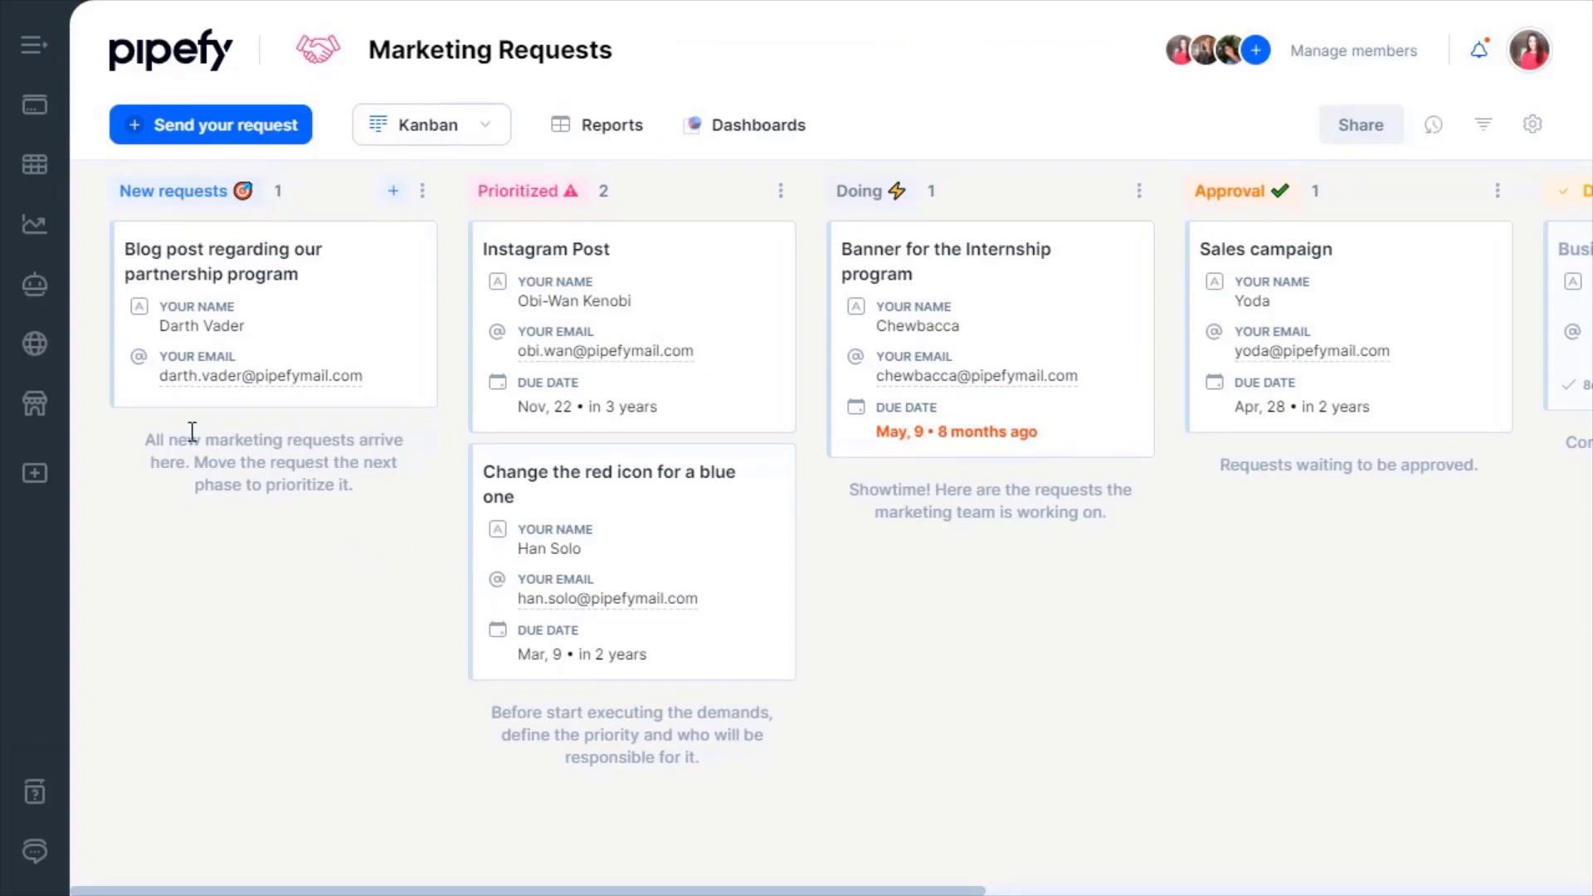
Open the New Request start form, look at its three-dot options, then close it.
{"action": "left_click", "coordinate": [393, 191]}
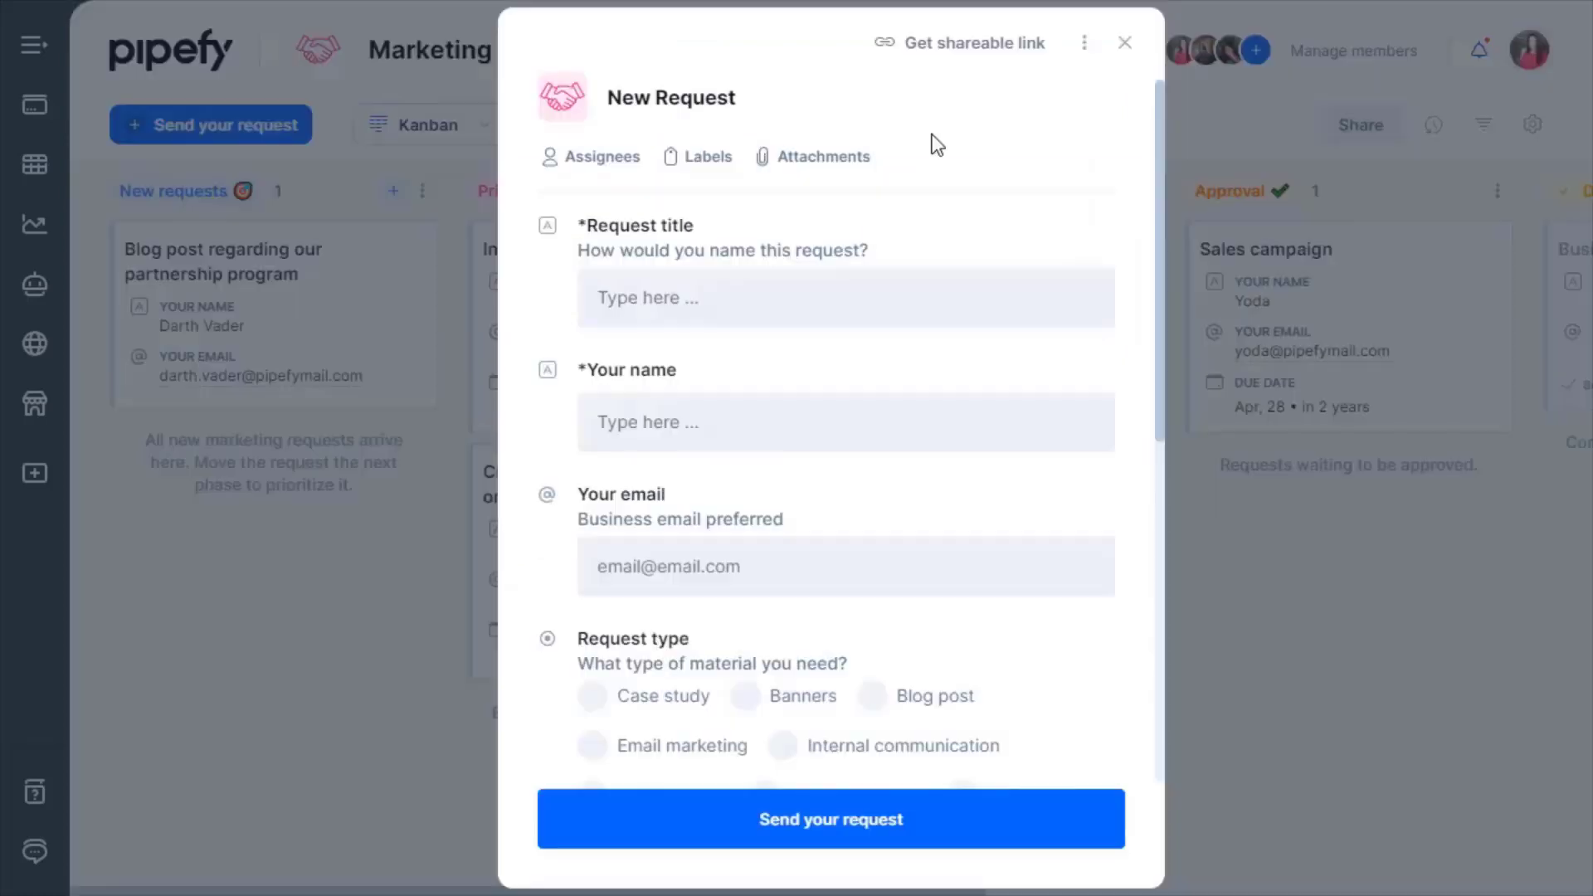
{"action": "left_click", "coordinate": [1085, 43]}
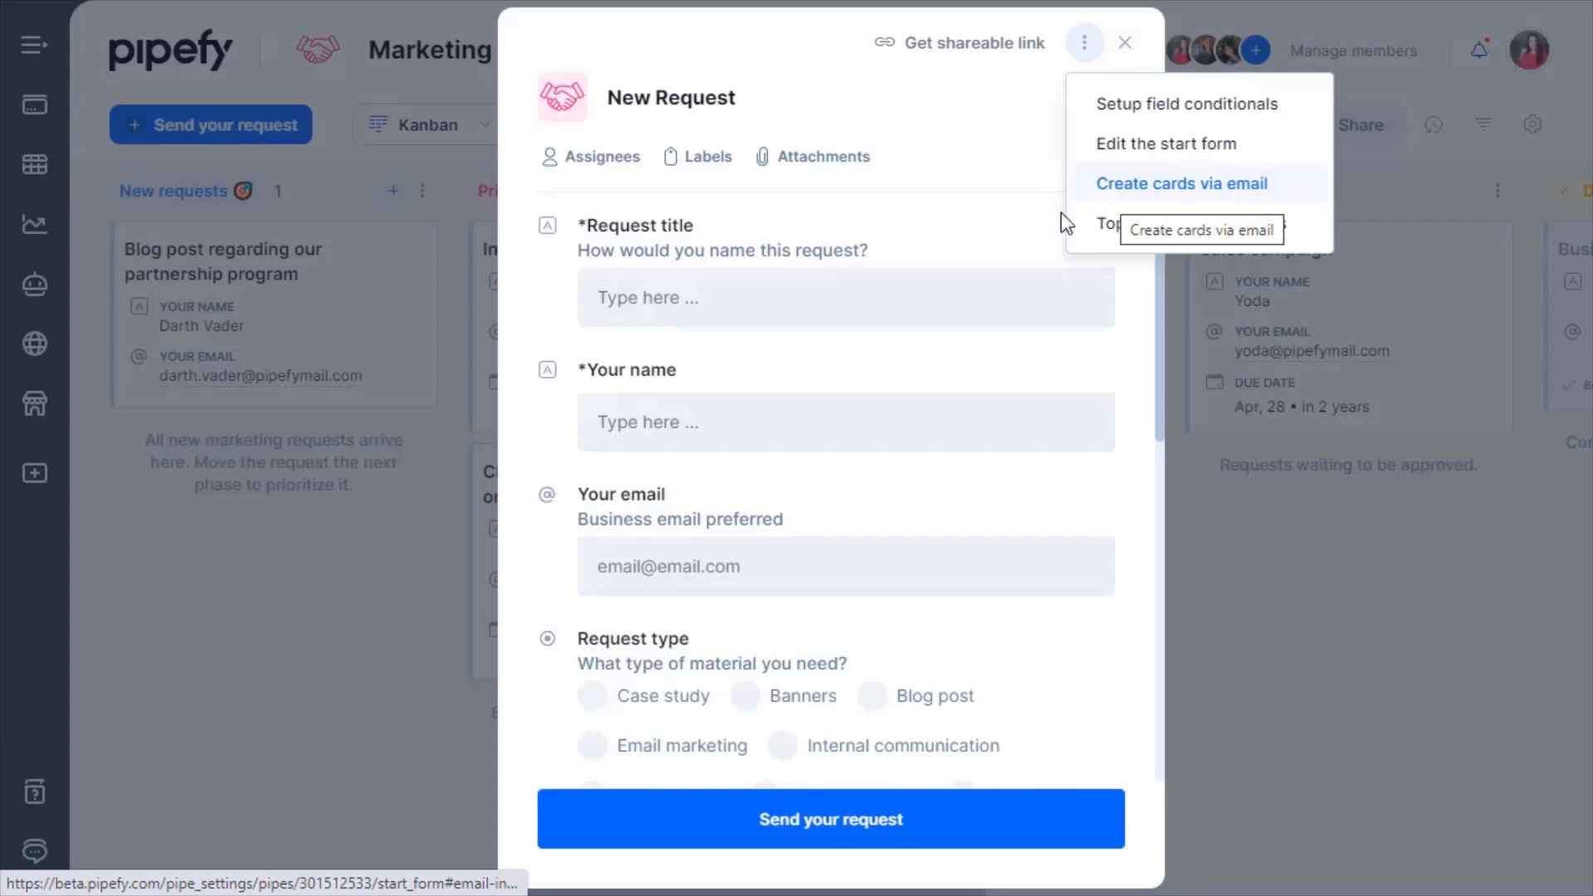
{"action": "left_click", "coordinate": [1124, 42]}
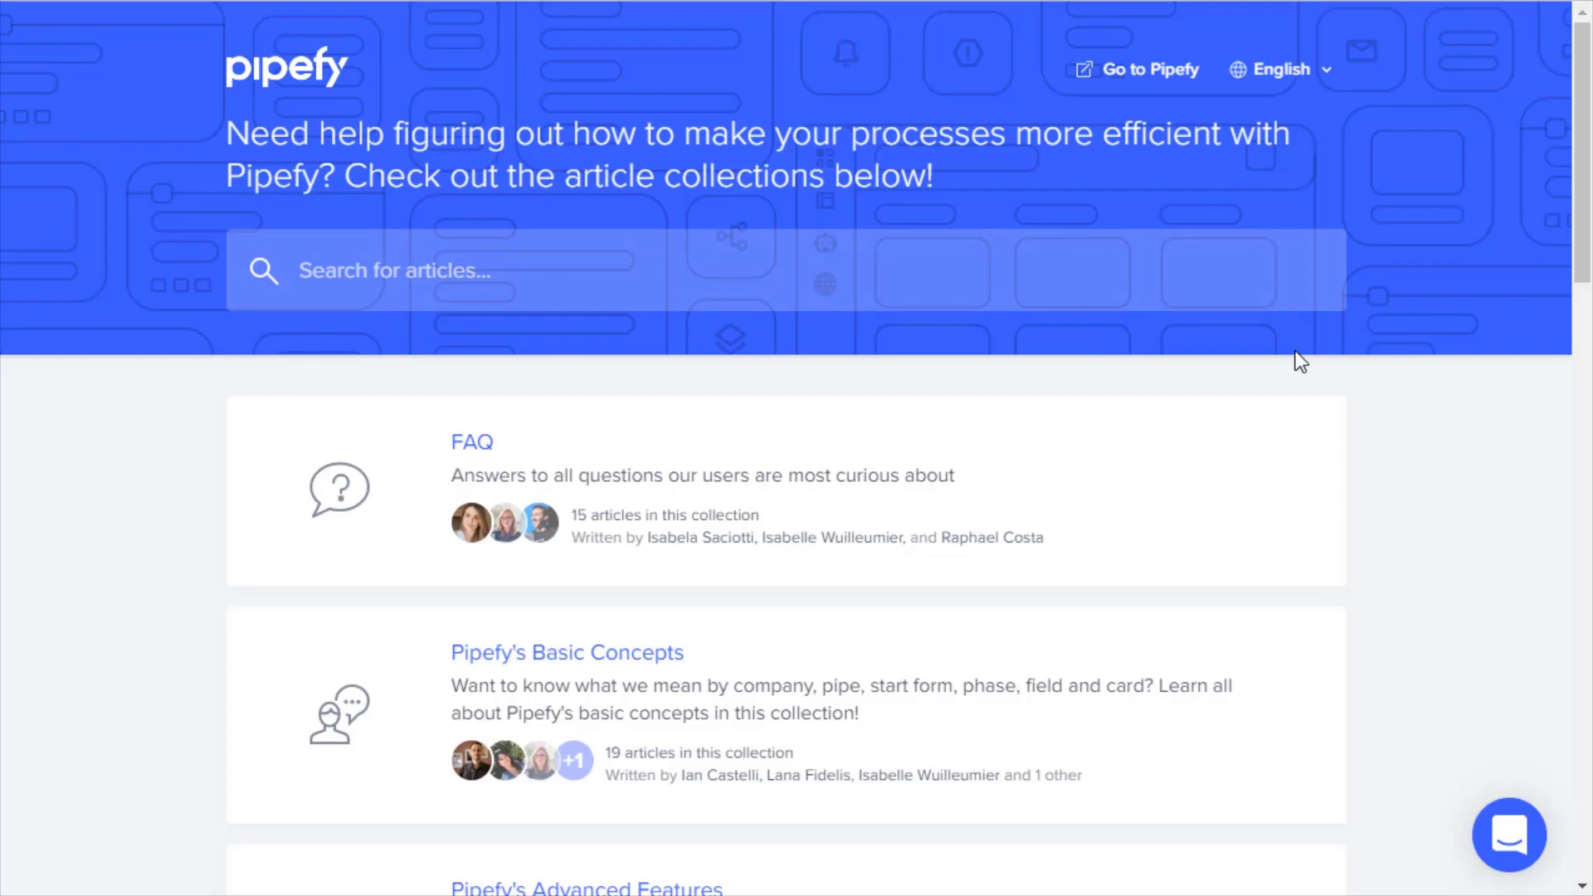
Scroll through the Help Center and the Pipefy Community home page, returning to the top.
{"action": "scroll", "coordinate": [1361, 349], "scroll_direction": "down", "scroll_amount": 9}
{"action": "scroll", "coordinate": [1361, 346], "scroll_direction": "up", "scroll_amount": 9}
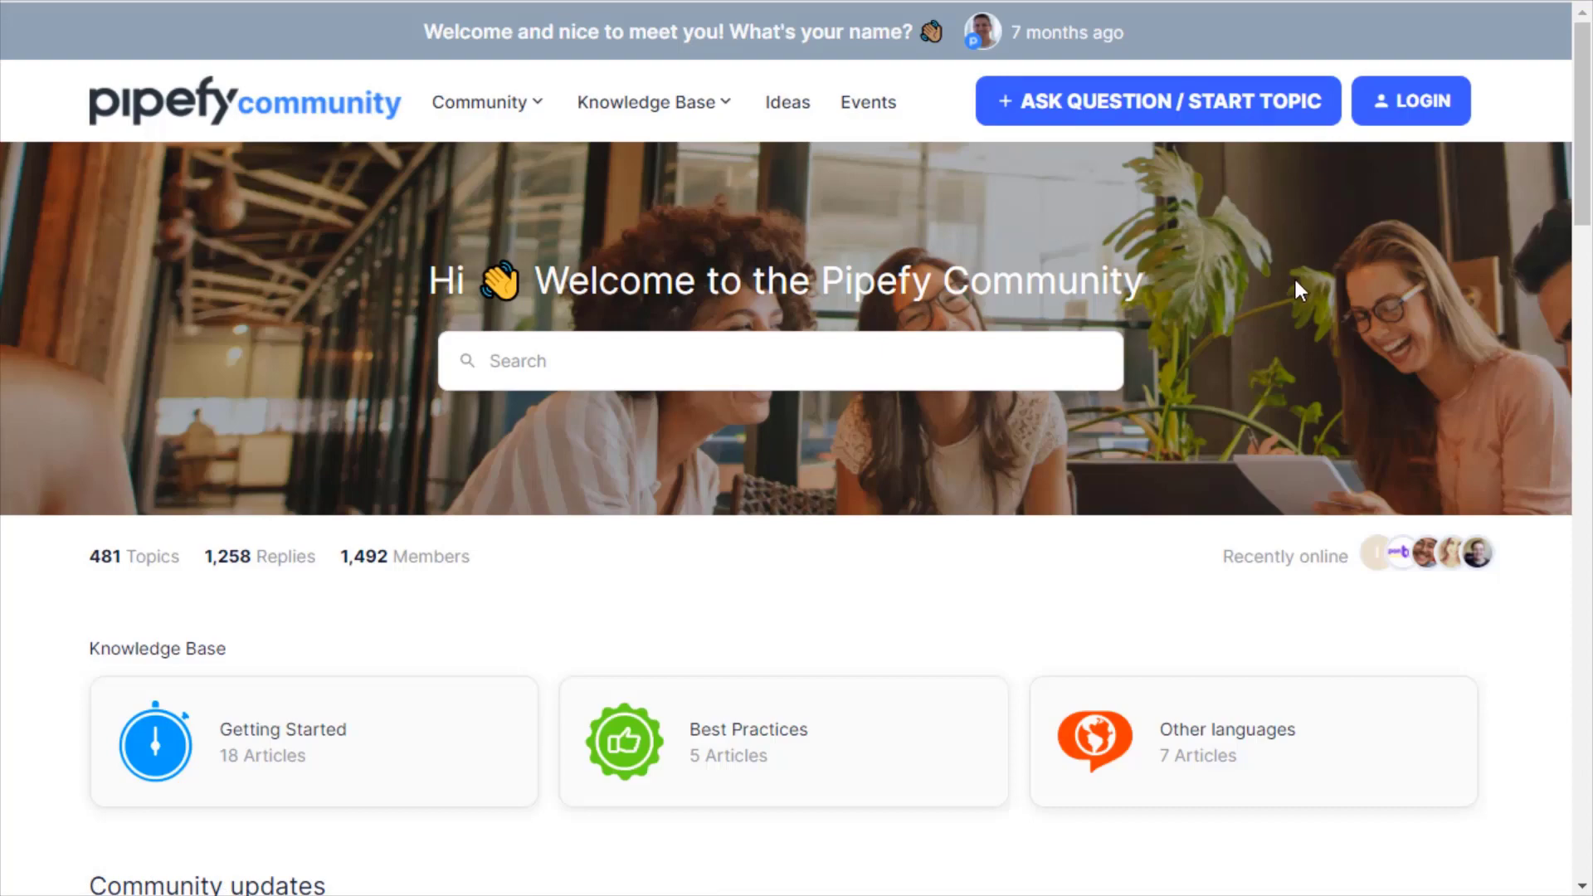
{"action": "scroll", "coordinate": [1269, 311], "scroll_direction": "down", "scroll_amount": 10}
{"action": "scroll", "coordinate": [1269, 315], "scroll_direction": "up", "scroll_amount": 1}
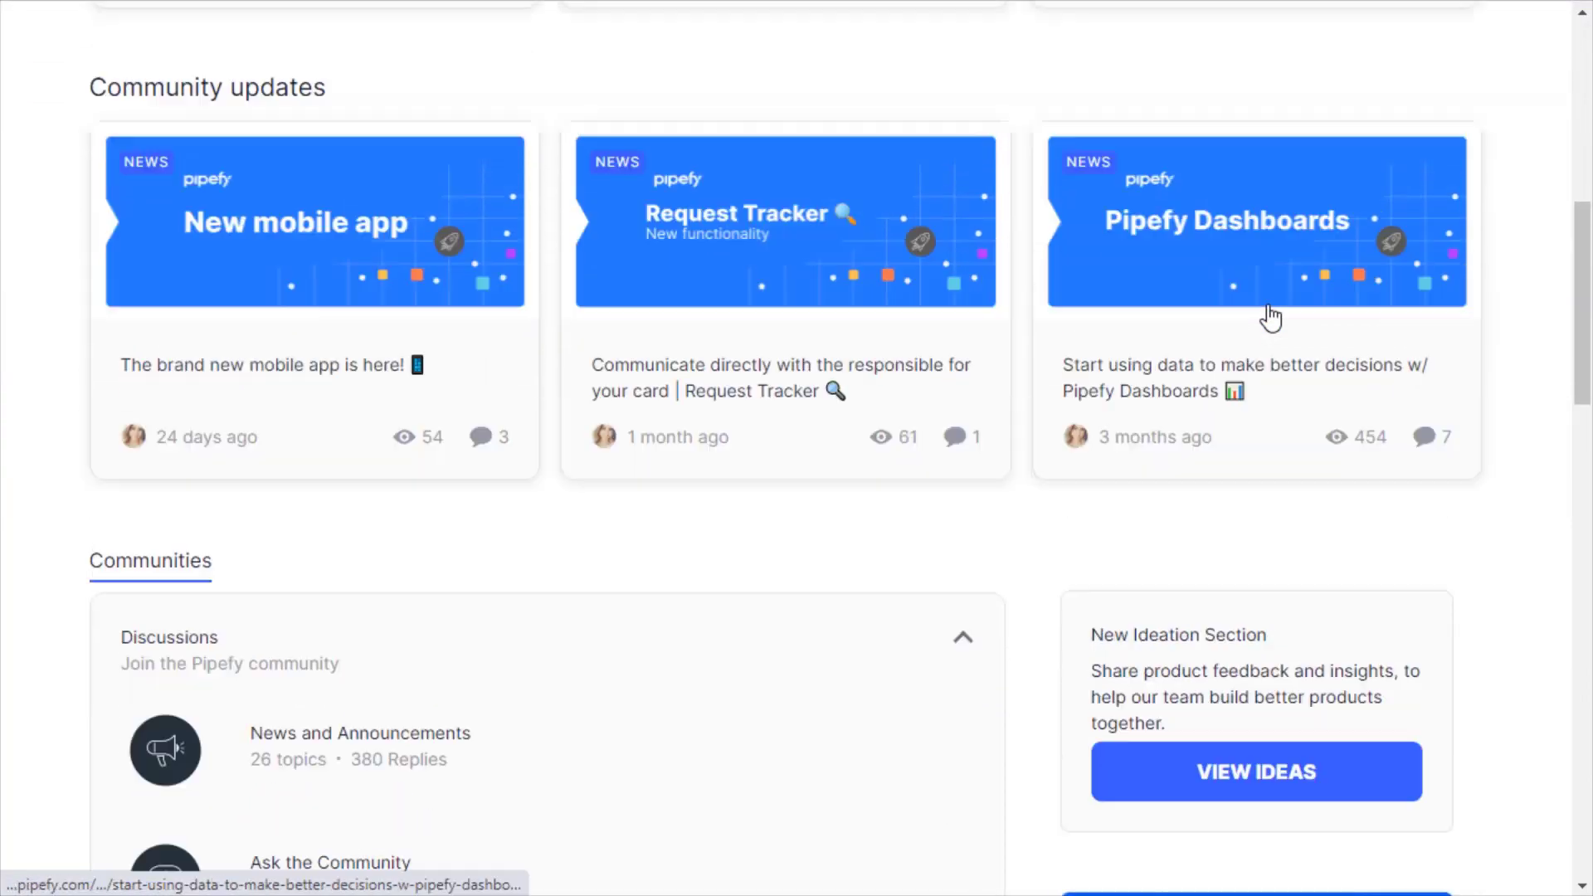
{"action": "scroll", "coordinate": [1268, 313], "scroll_direction": "up", "scroll_amount": 10}
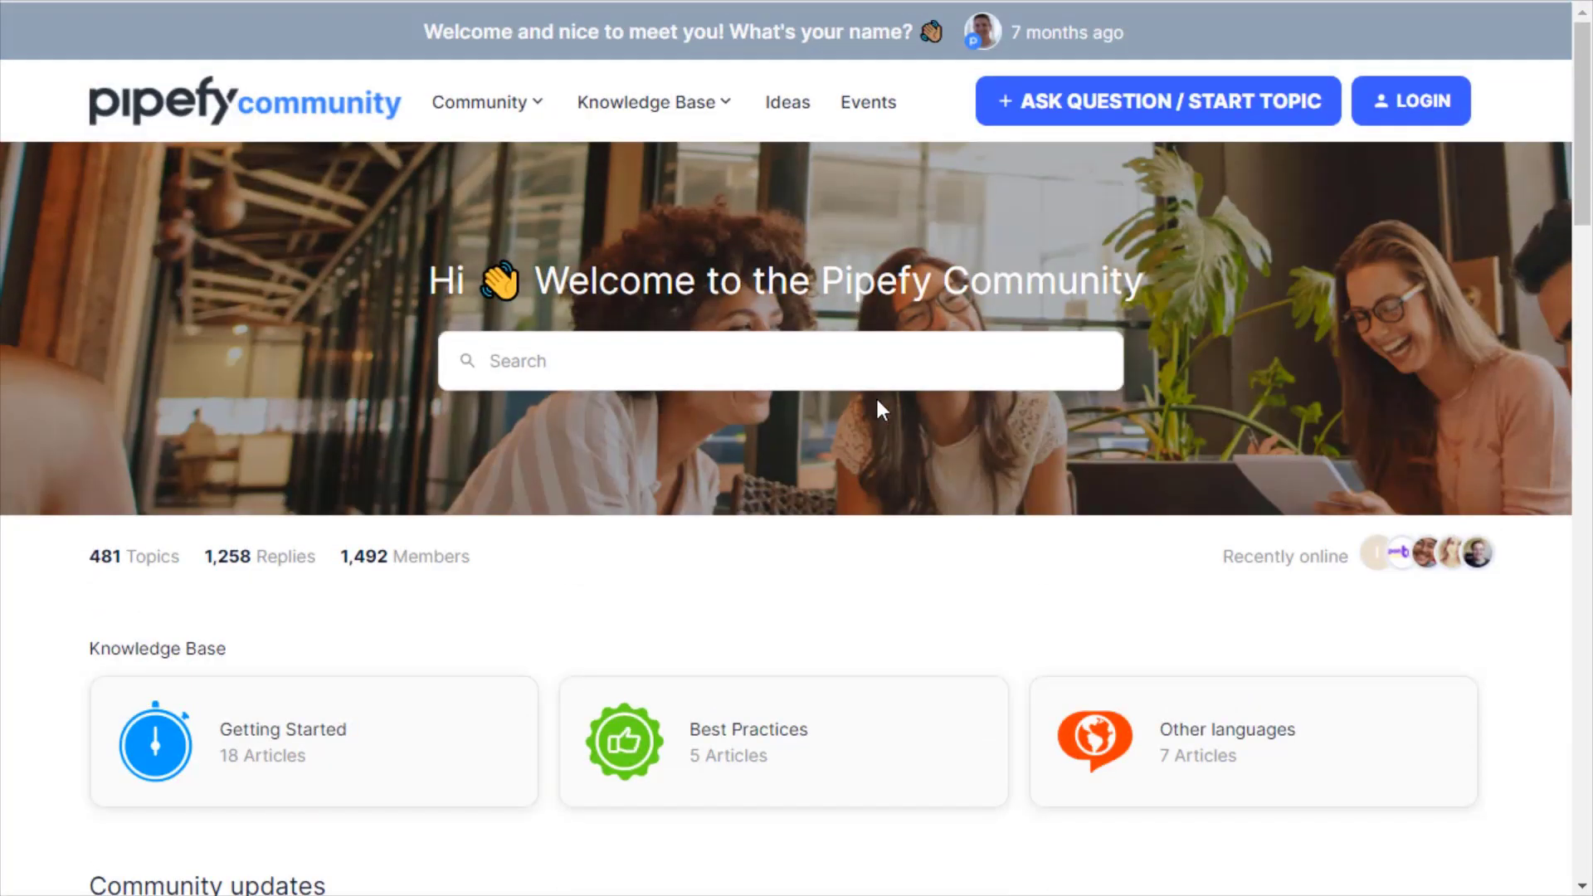